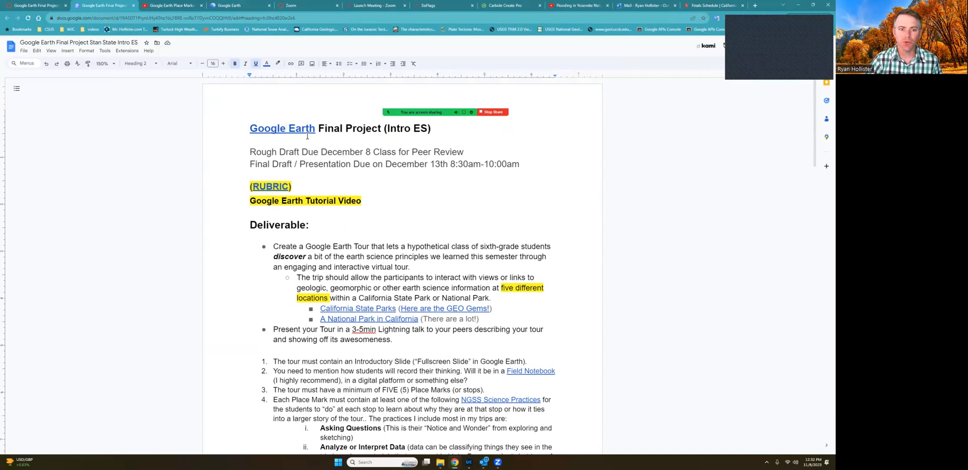
Step: Open Google Earth from the link in the project document's title and close the duplicate Google Earth tab
click(302, 130)
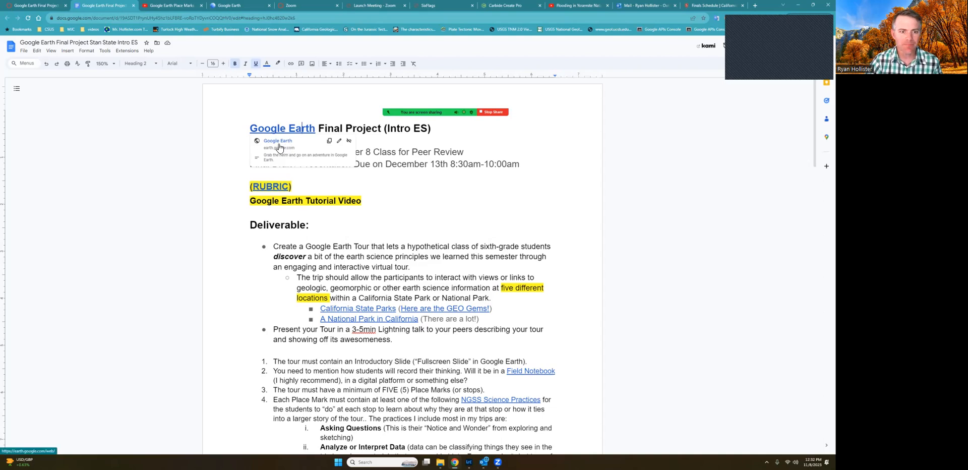
click(278, 141)
click(278, 6)
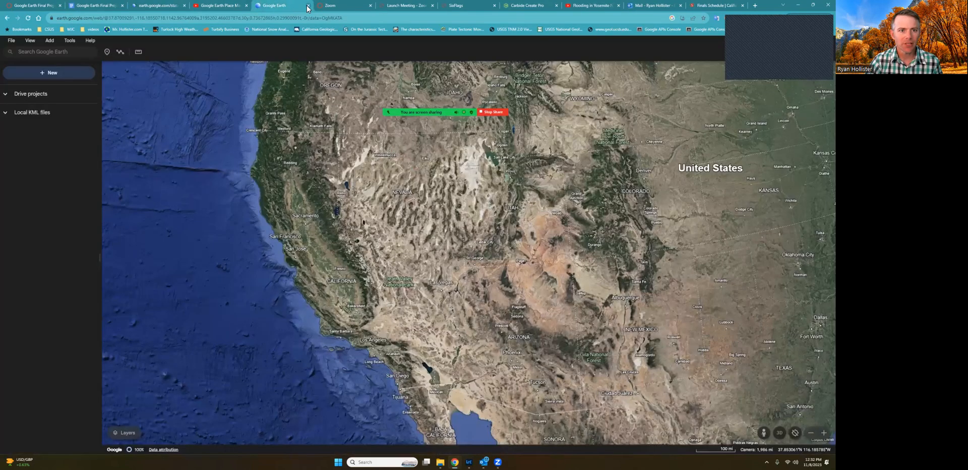
click(308, 6)
click(308, 6)
click(146, 6)
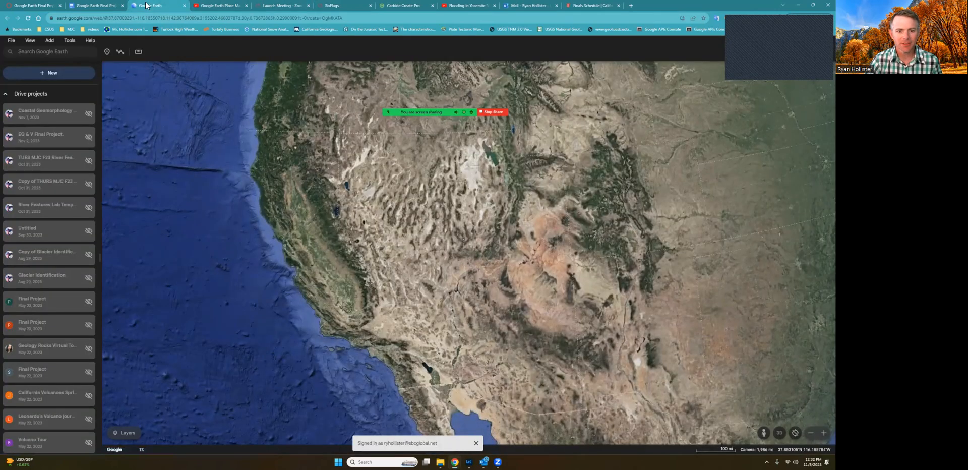
Step: Collapse the Drive projects and Local KML files lists
click(5, 94)
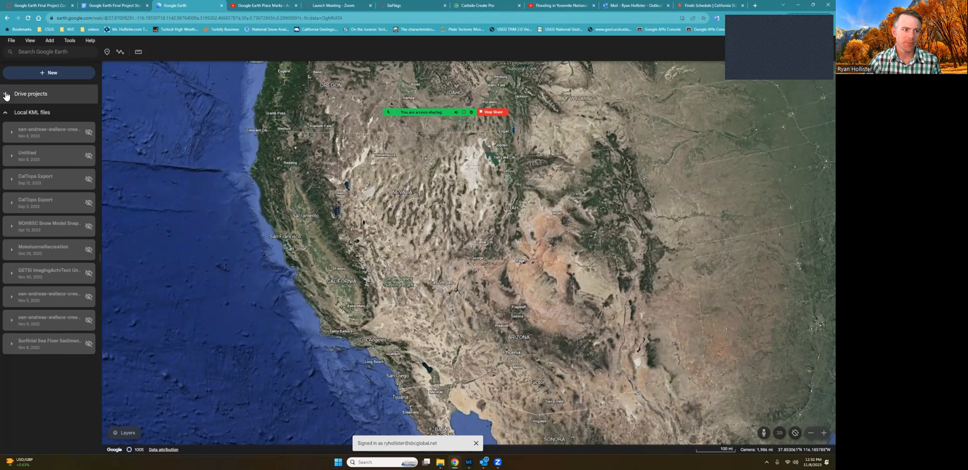
click(5, 113)
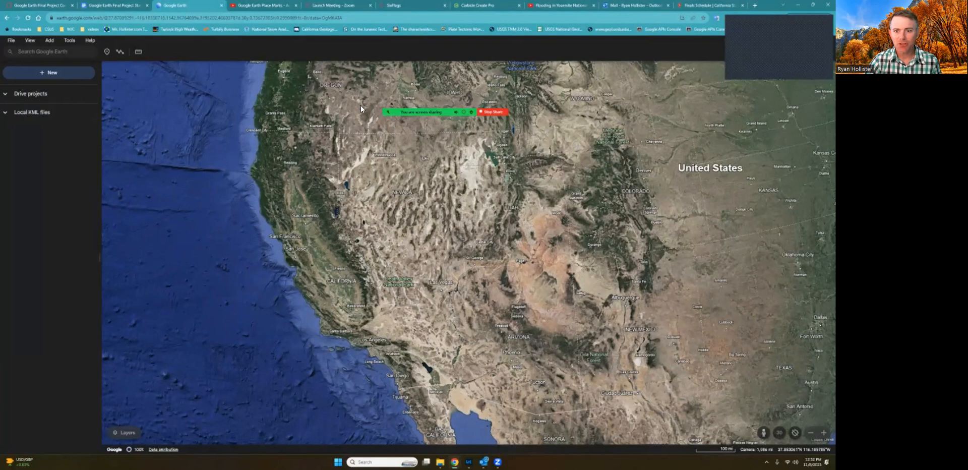
mouse_move(548, 99)
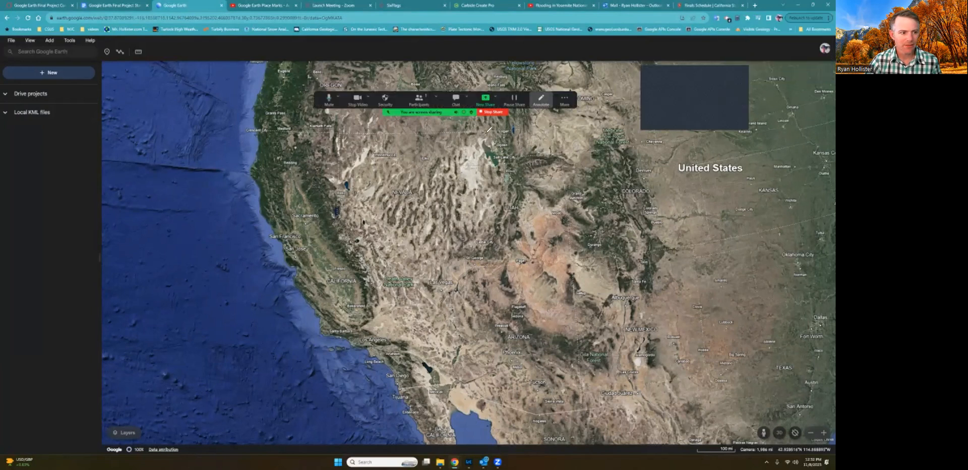
click(12, 222)
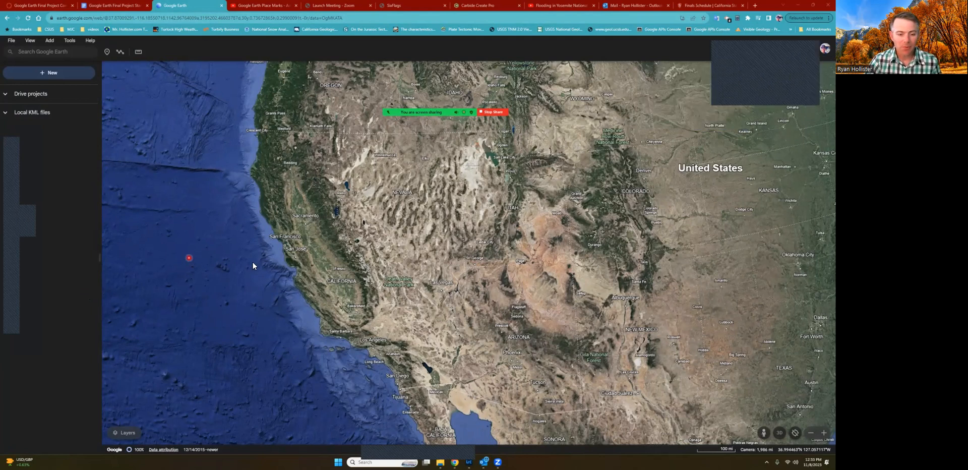
Step: Zoom out to the whole globe and spin it to view different parts of the Earth
drag(253, 265, 295, 267)
scroll(296, 265, down, 5)
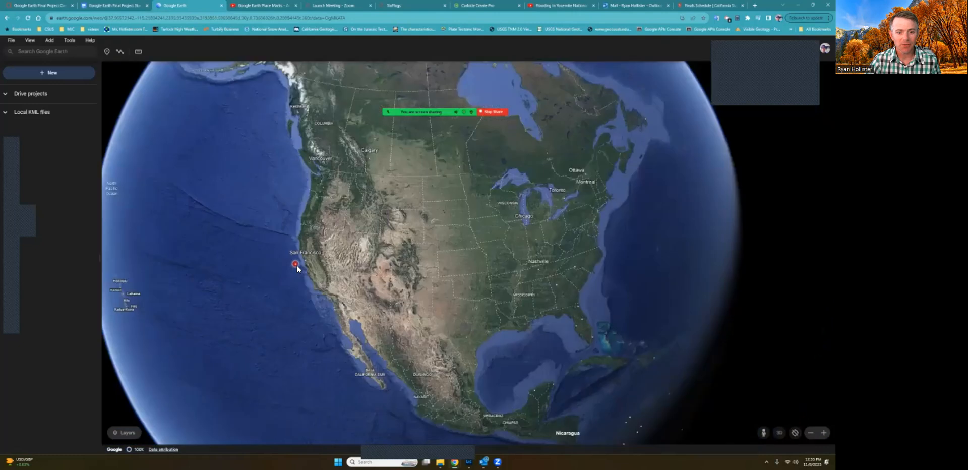
scroll(296, 265, down, 3)
drag(352, 277, 366, 201)
drag(389, 235, 420, 268)
drag(365, 212, 495, 242)
drag(360, 231, 498, 244)
drag(343, 252, 408, 222)
Step: Zoom in on California and the San Francisco Bay and centre the view on downtown San Francisco
scroll(409, 228, up, 2)
scroll(409, 234, up, 5)
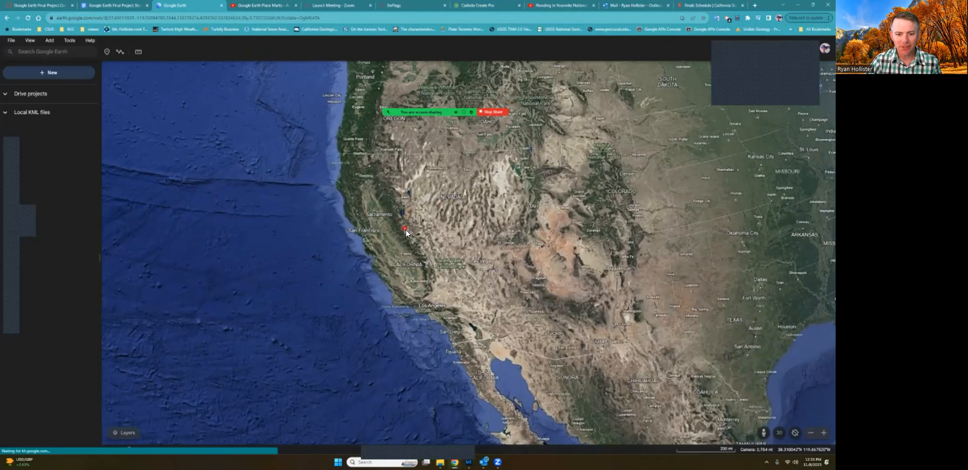
scroll(395, 233, up, 4)
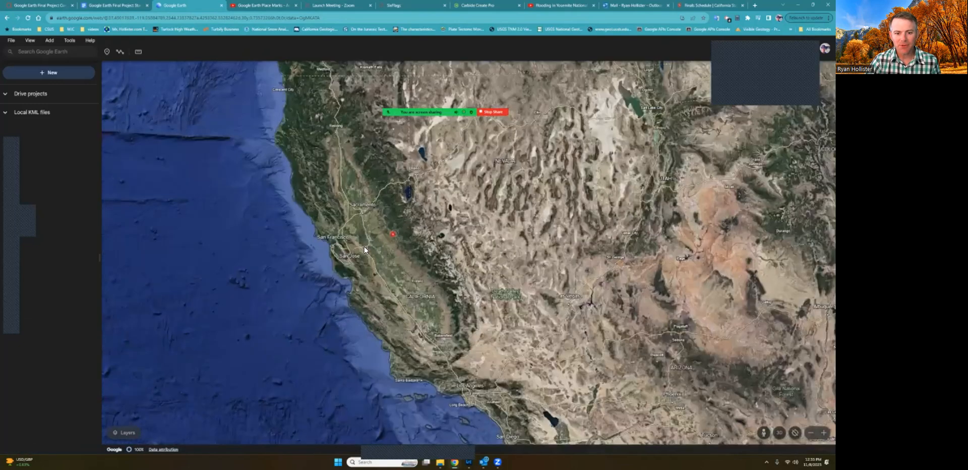
scroll(310, 249, up, 5)
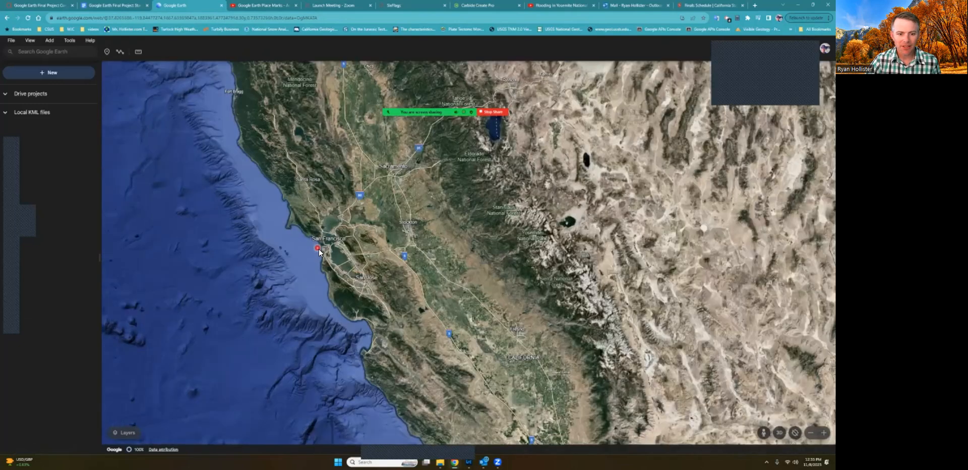
scroll(353, 243, up, 4)
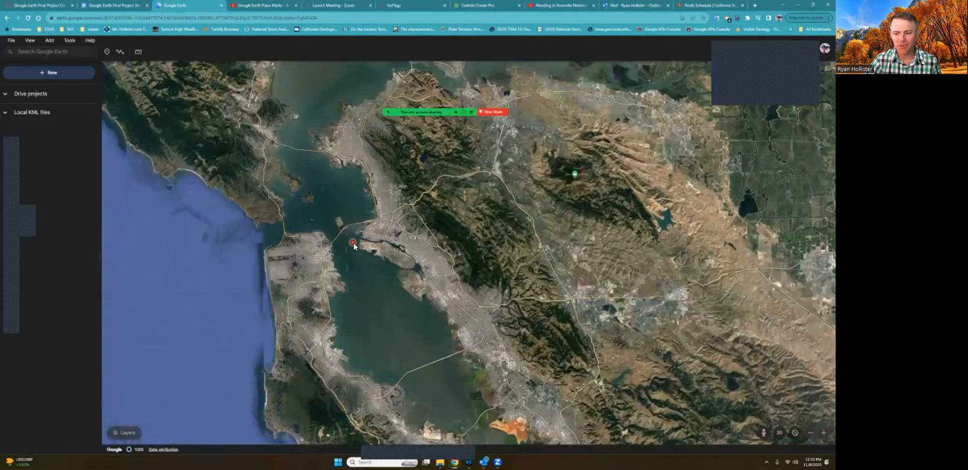
scroll(308, 244, up, 3)
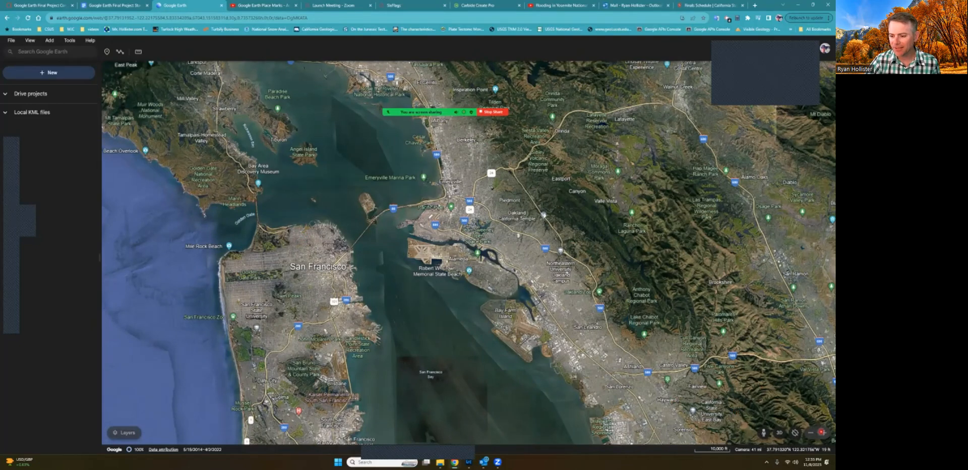
scroll(429, 252, up, 3)
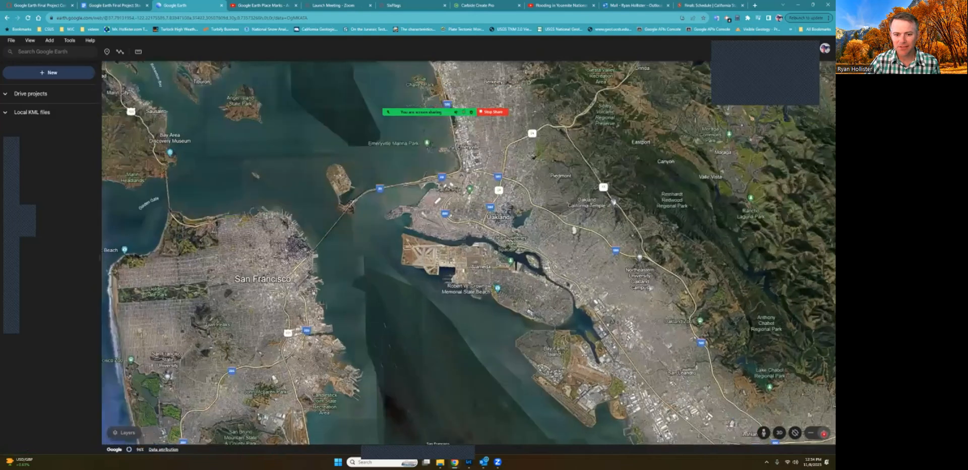
click(824, 433)
drag(220, 286, 468, 221)
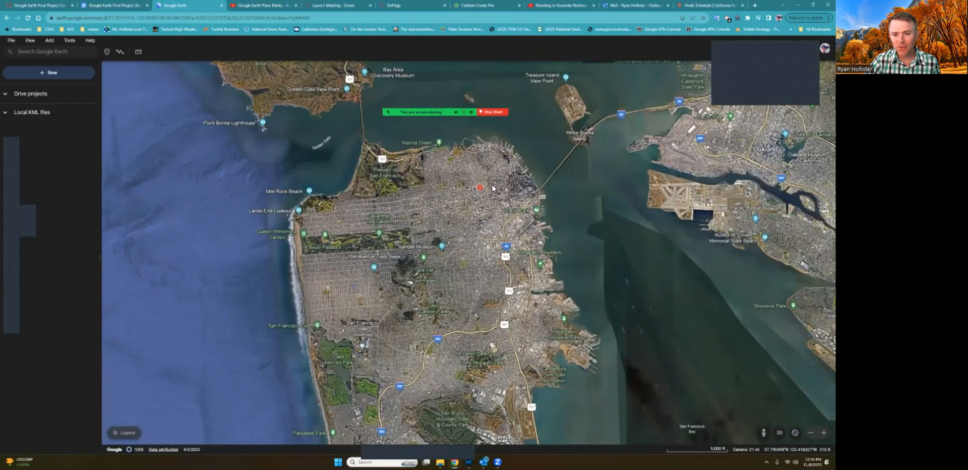
scroll(493, 188, up, 5)
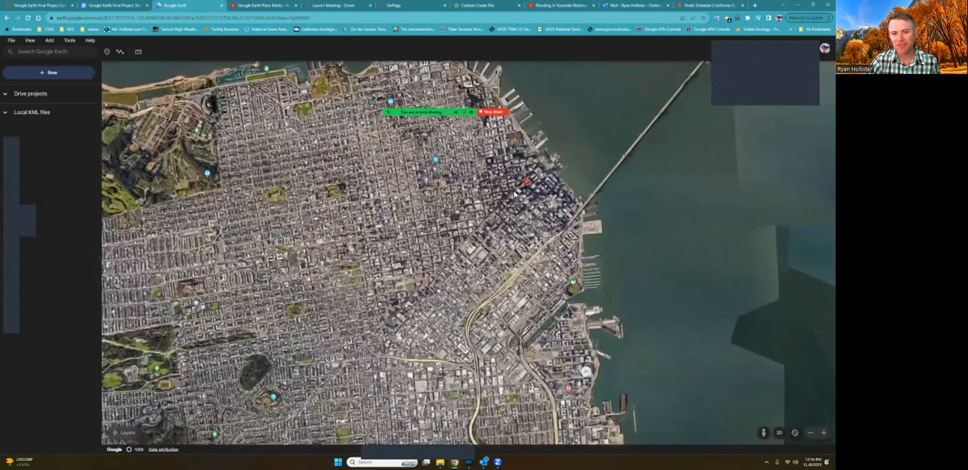
drag(518, 192, 401, 268)
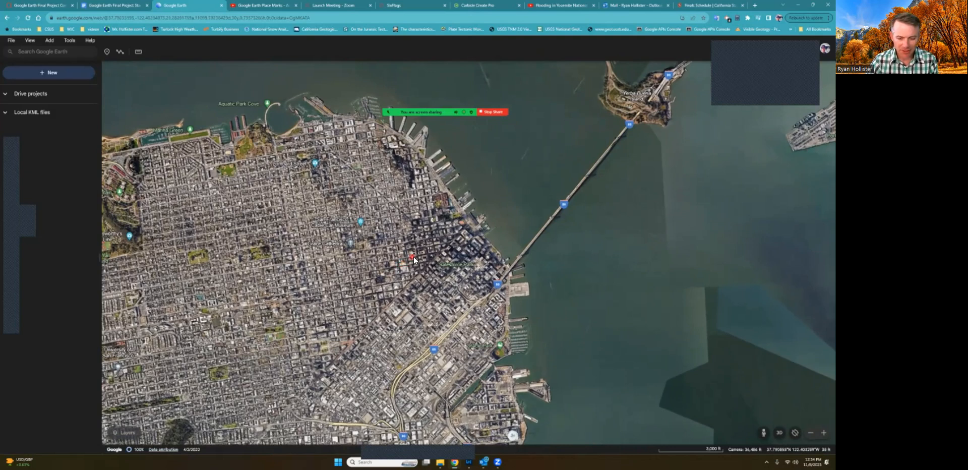
Step: Tilt and rotate the map into an oblique 3D view of downtown San Francisco facing the Bay Bridge
shift+drag(444, 305, 402, 190)
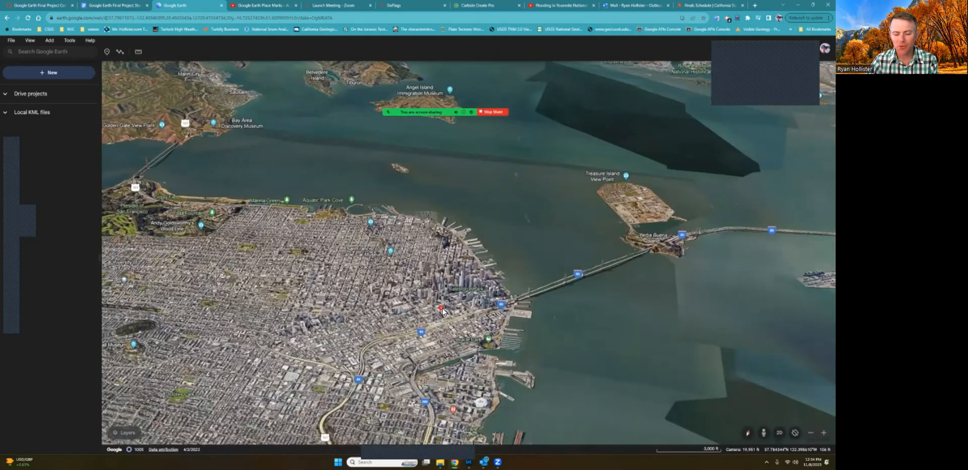
scroll(443, 311, up, 5)
mouse_move(438, 291)
shift+mouse_down()
mouse_move(479, 296)
mouse_move(582, 272)
mouse_move(357, 274)
mouse_move(523, 284)
mouse_move(425, 286)
shift+mouse_up()
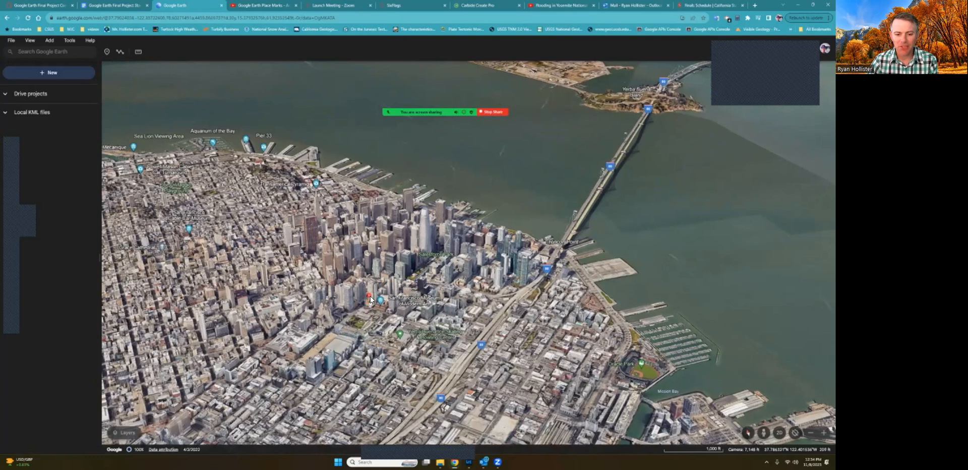
drag(372, 301, 469, 281)
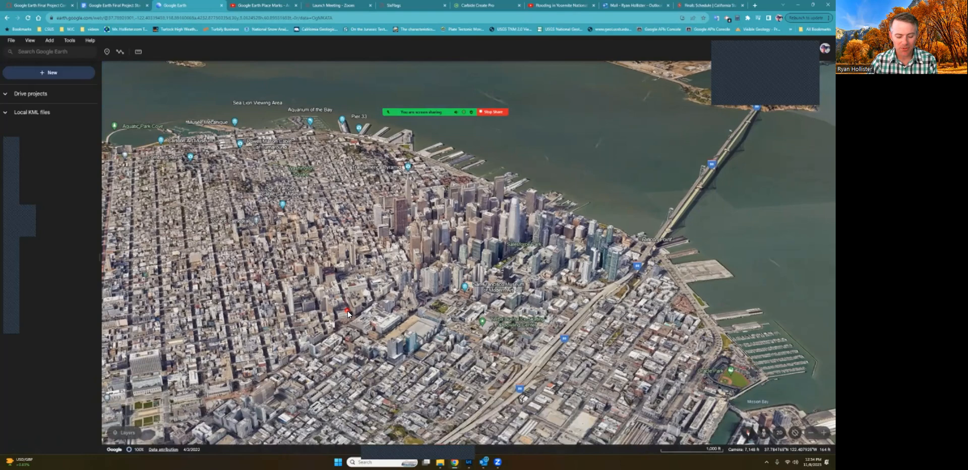
mouse_move(455, 305)
middle_down()
mouse_move(455, 320)
mouse_move(450, 239)
mouse_move(539, 236)
middle_up()
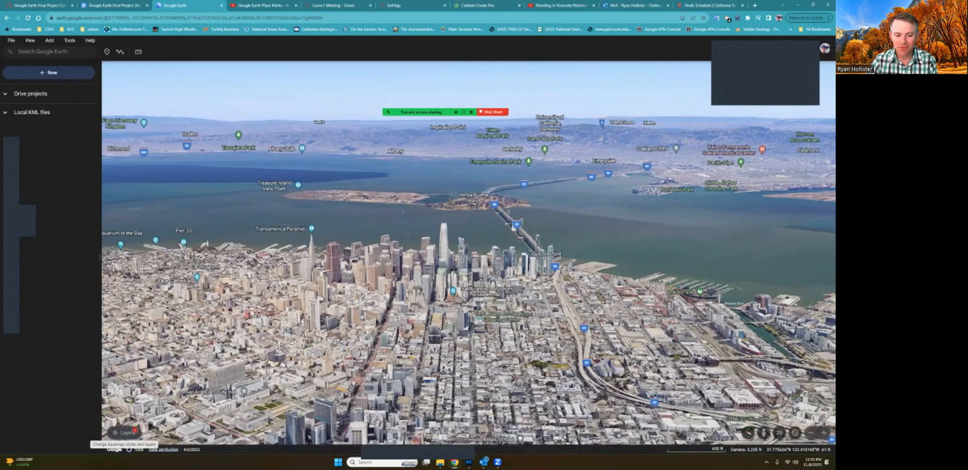
Step: Try the Clean, Exploration and Custom map styles and set the base map to Everything
click(124, 432)
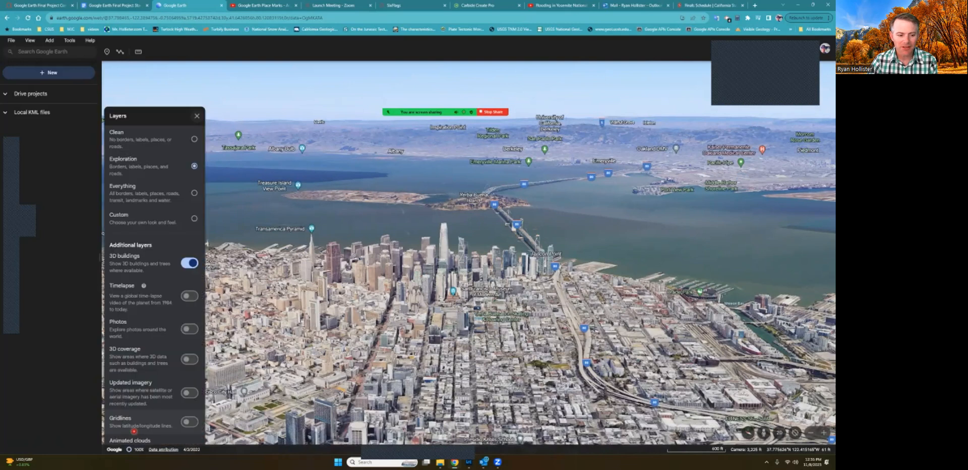
click(194, 139)
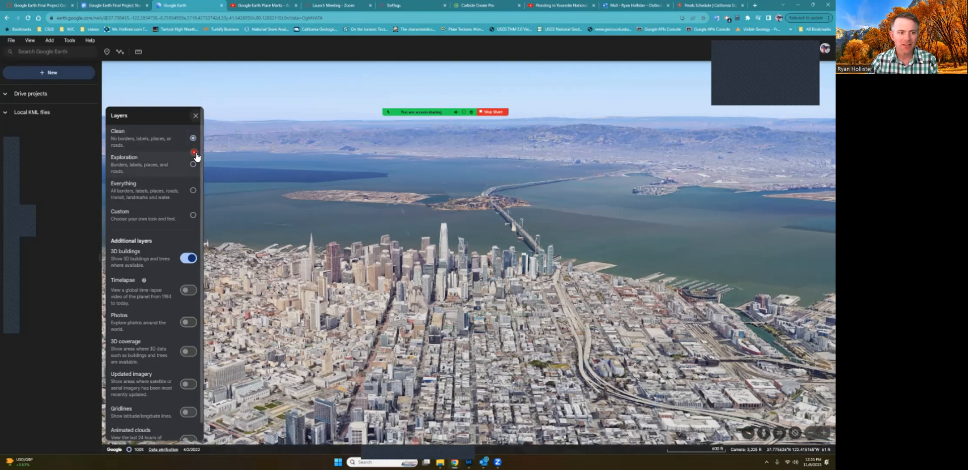
click(193, 165)
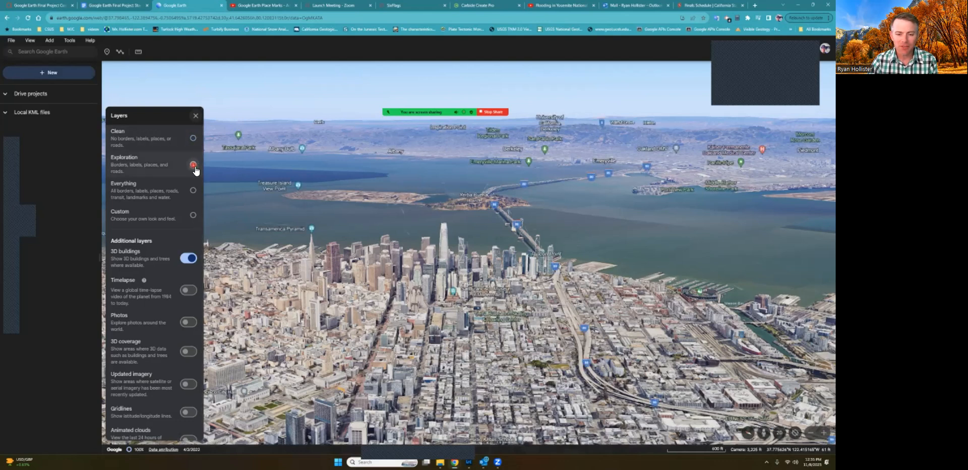
click(194, 190)
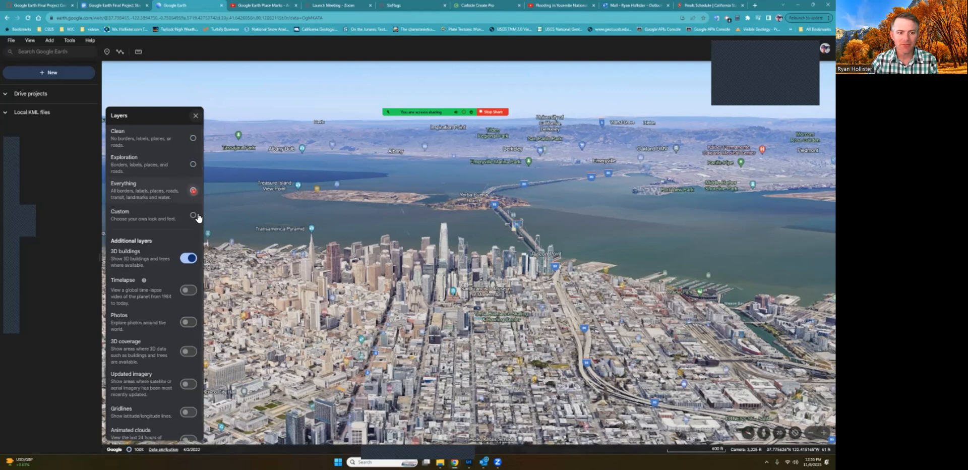
click(193, 216)
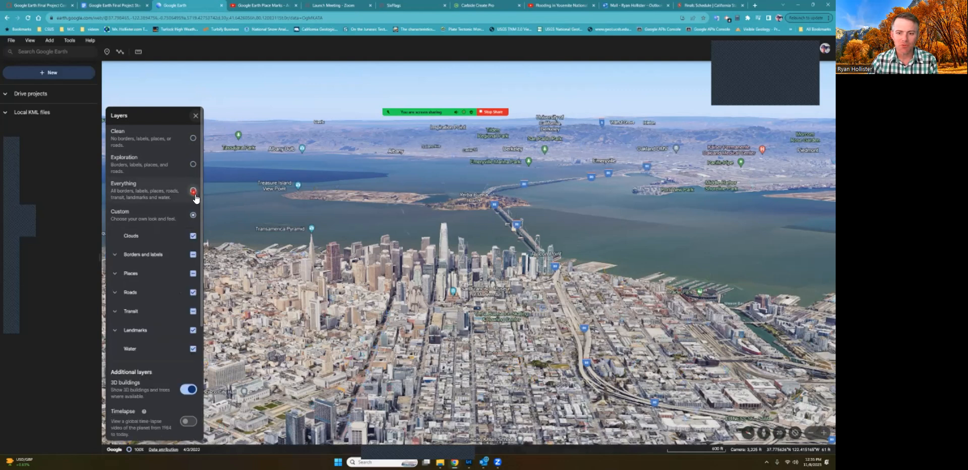
click(193, 191)
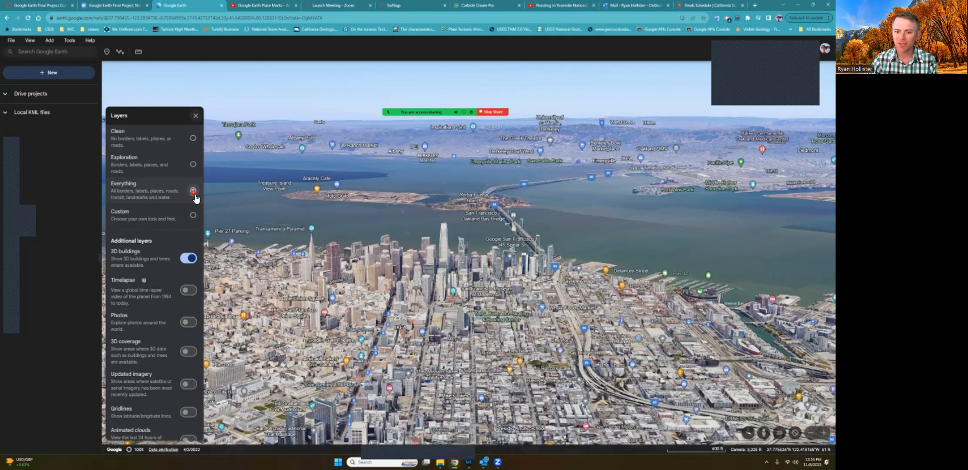
Step: Switch the 3D buildings layer off and back on to compare the city view
click(188, 291)
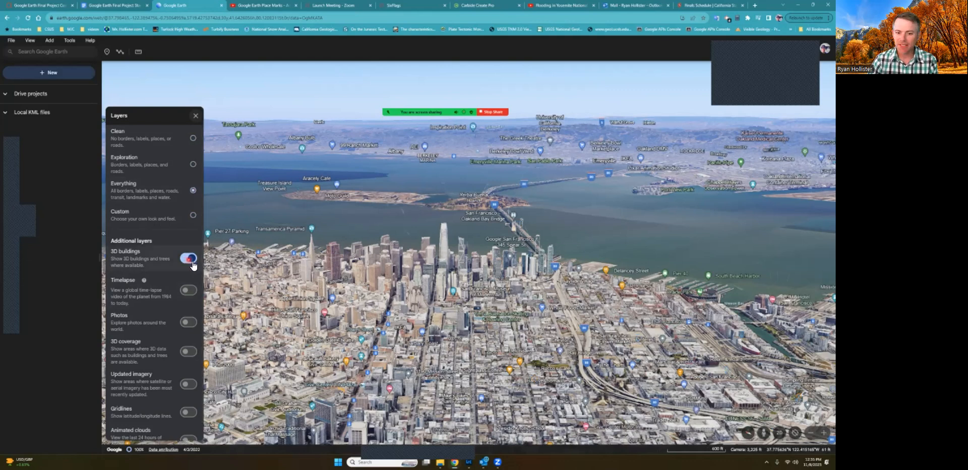
click(189, 259)
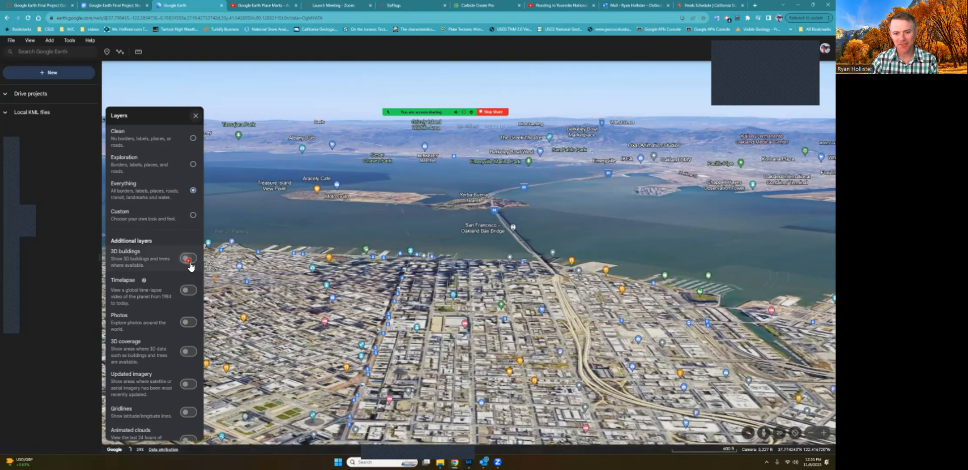
click(189, 259)
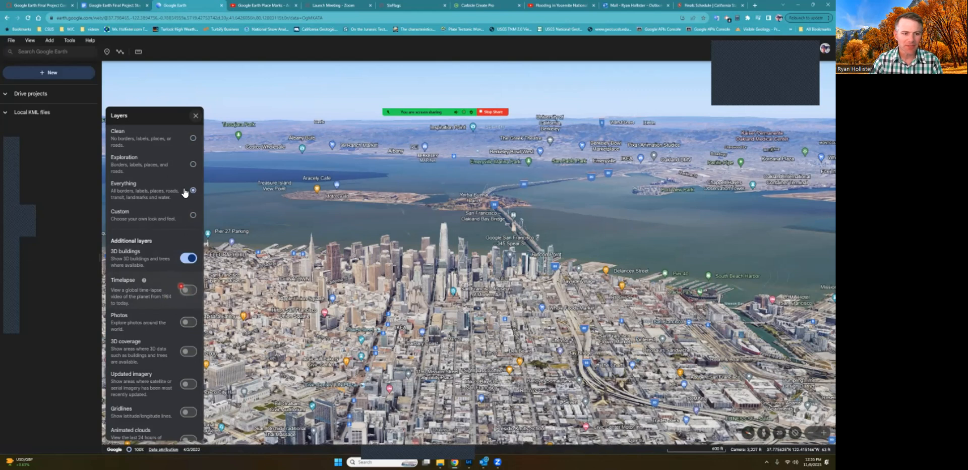
Step: Close the layer settings and move the view from San Francisco to the Central Valley south of Sacramento
click(196, 119)
middle_drag(495, 290, 369, 289)
scroll(369, 289, down, 10)
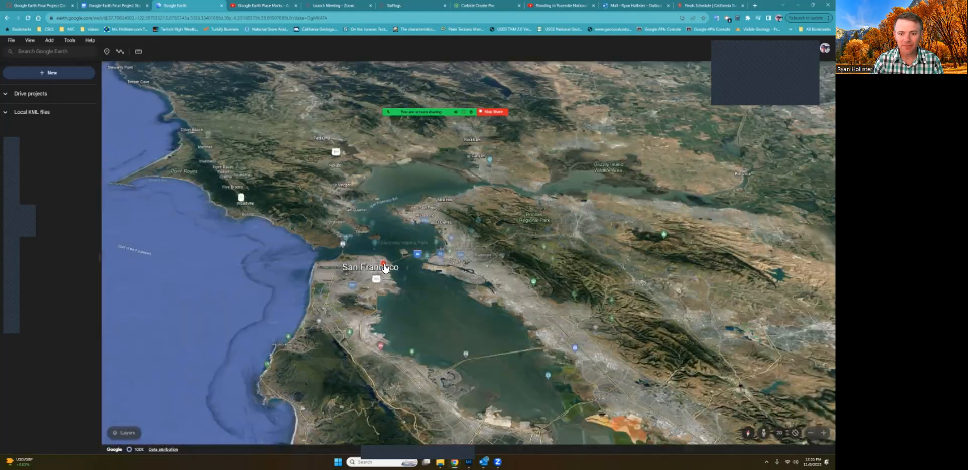
drag(384, 268, 182, 240)
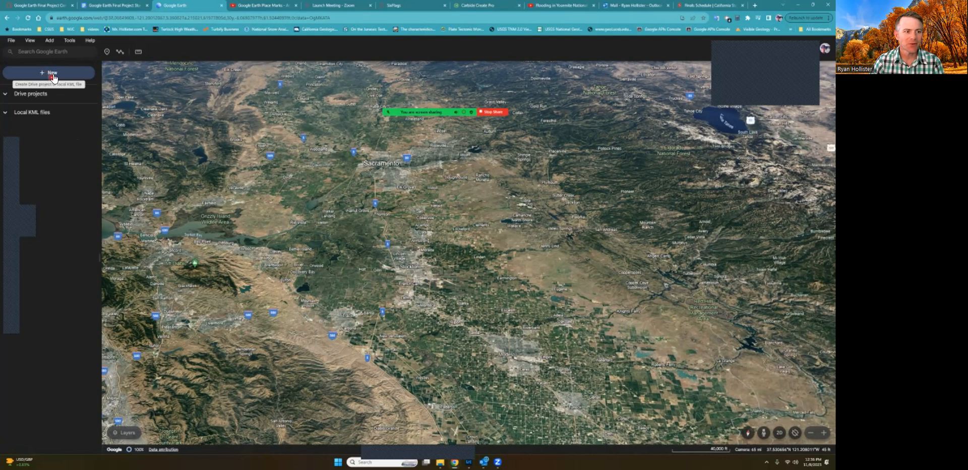
Step: Create a new Drive project and title it "sos sfinal project"
click(49, 74)
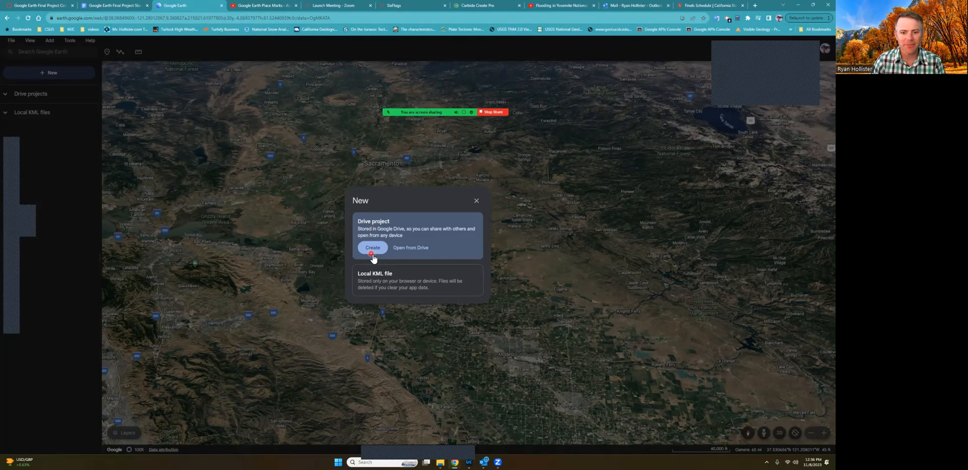
click(373, 248)
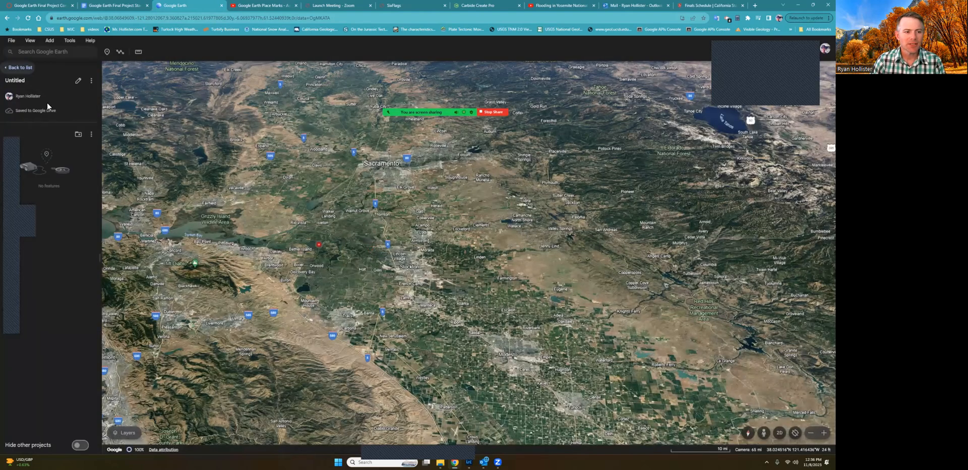
click(78, 81)
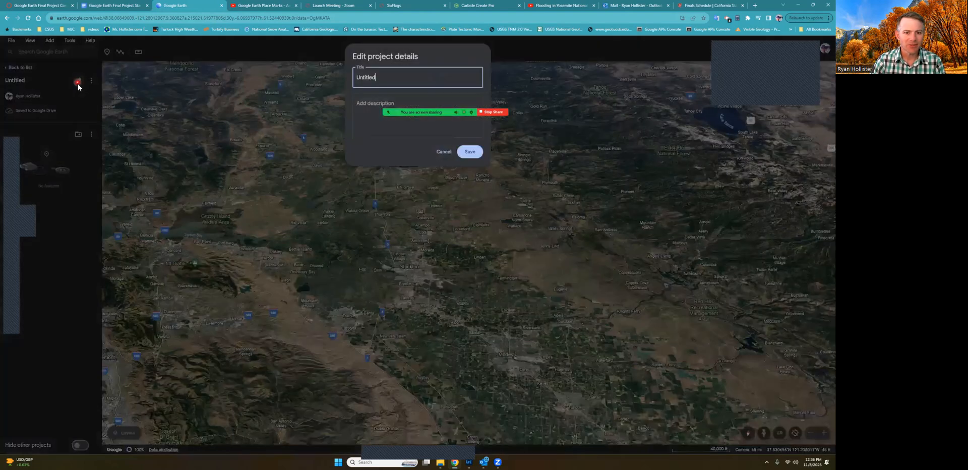
click(395, 82)
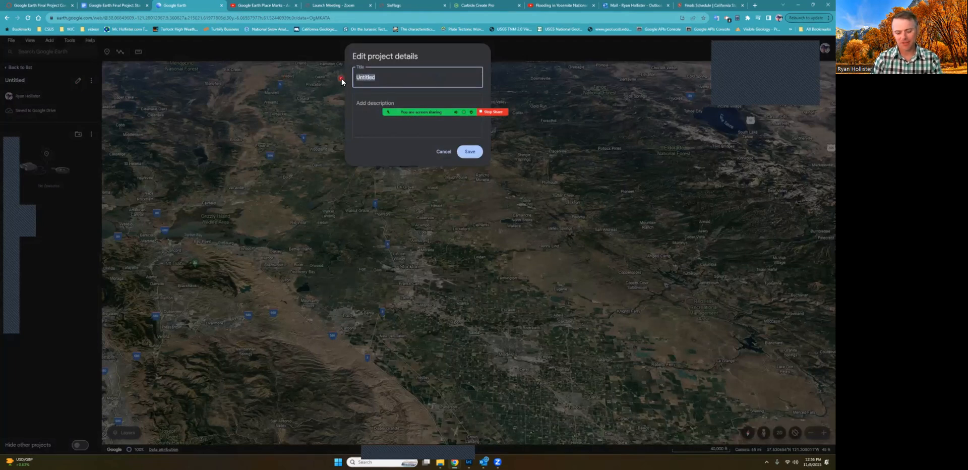
text(sos)
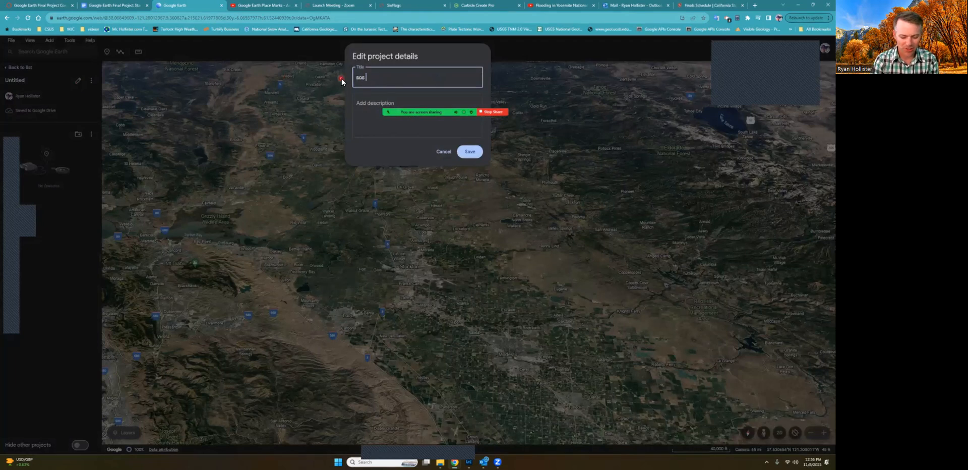
text( sfinal project)
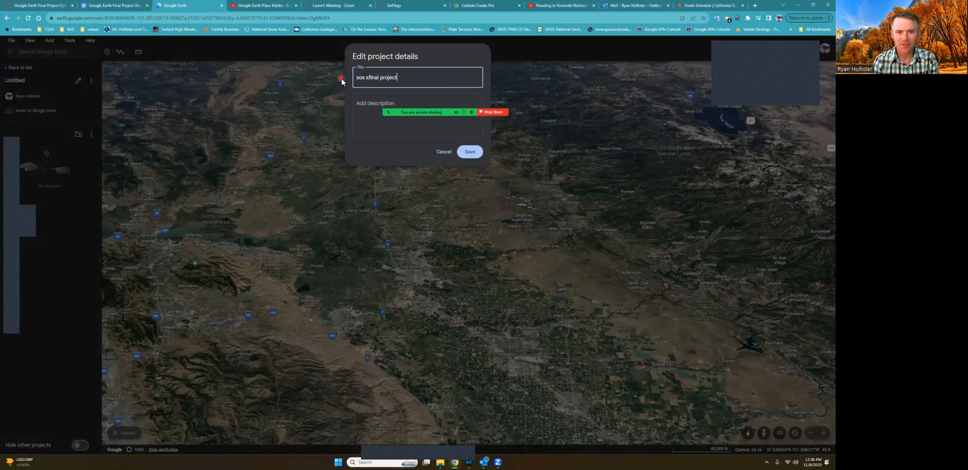
Step: Fill the project description with placeholder text and save the project details
key(Tab)
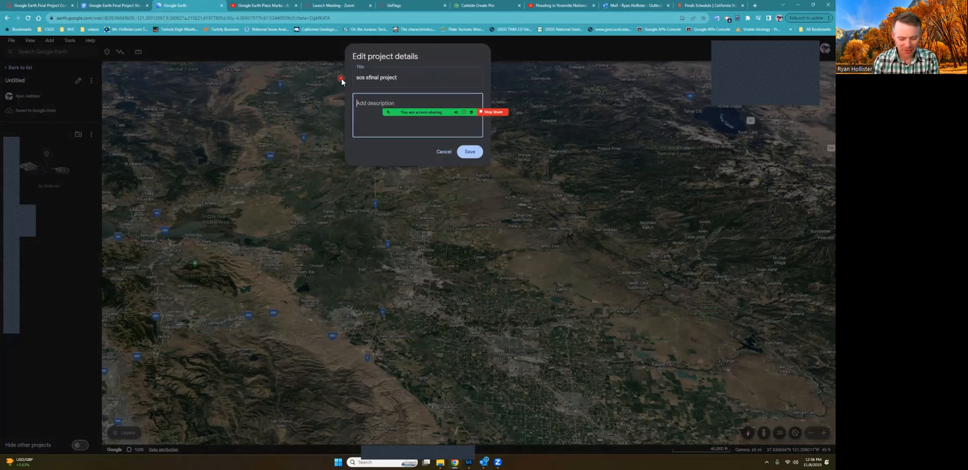
text(lskdfhs;dfghjdfsgh sdfhg;jshdfgjsdfgkjhsdf;jg;djfhg)
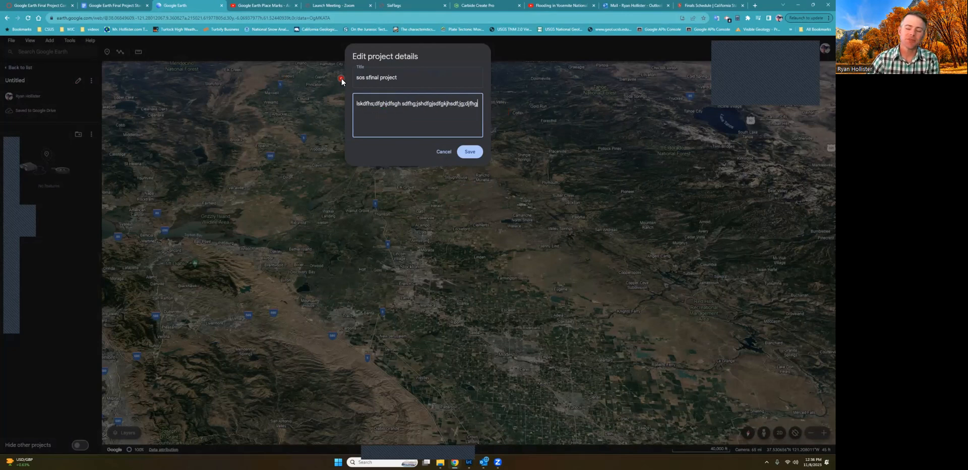
click(470, 153)
Step: Move the map east from the Central Valley across the Sierra Nevada to the Mono Lake area
drag(498, 197, 174, 158)
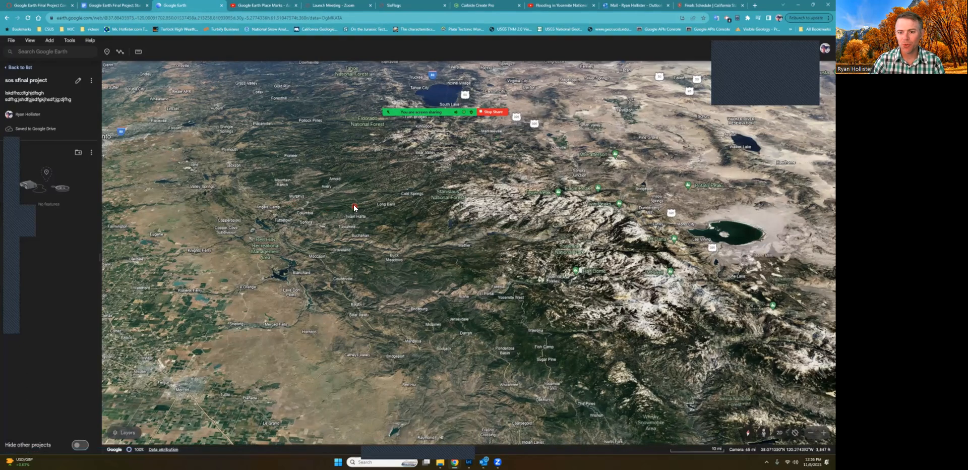
drag(383, 207, 352, 208)
middle_drag(357, 201, 382, 222)
scroll(382, 222, up, 3)
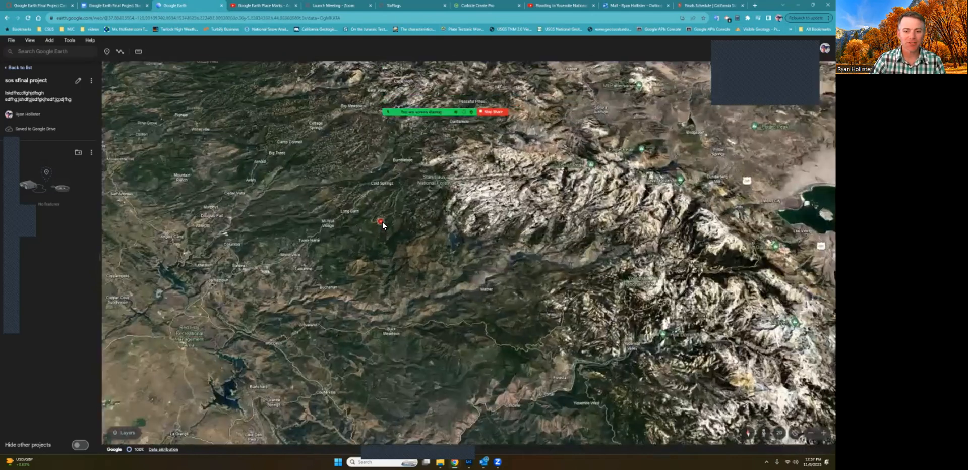
drag(408, 218, 267, 204)
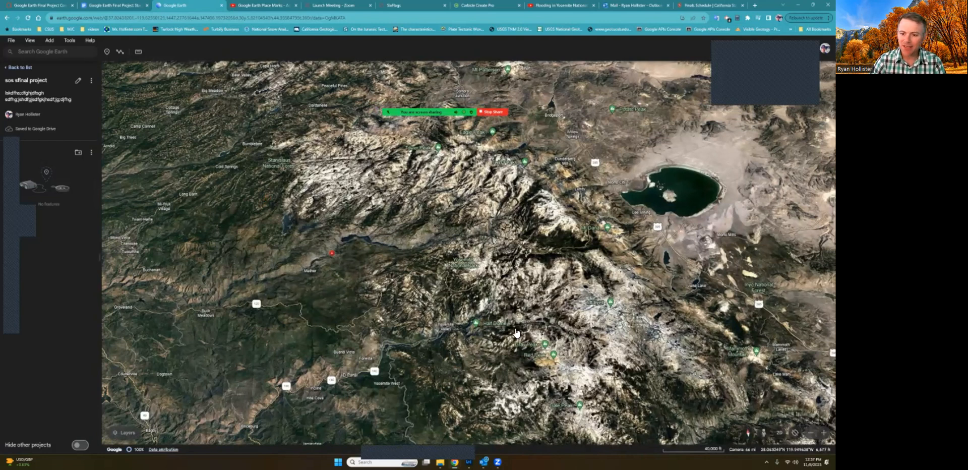
drag(571, 234, 365, 234)
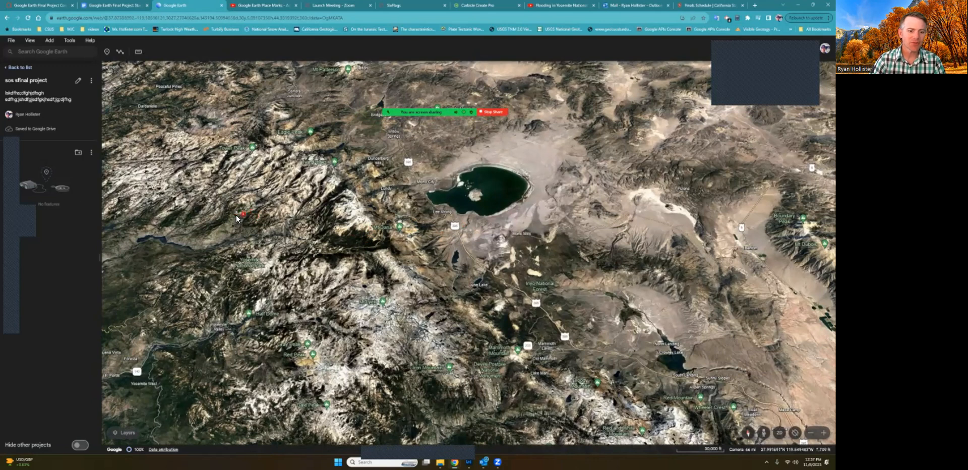
Step: Search for "yosemite" and fly to Yosemite Valley, CA
click(40, 52)
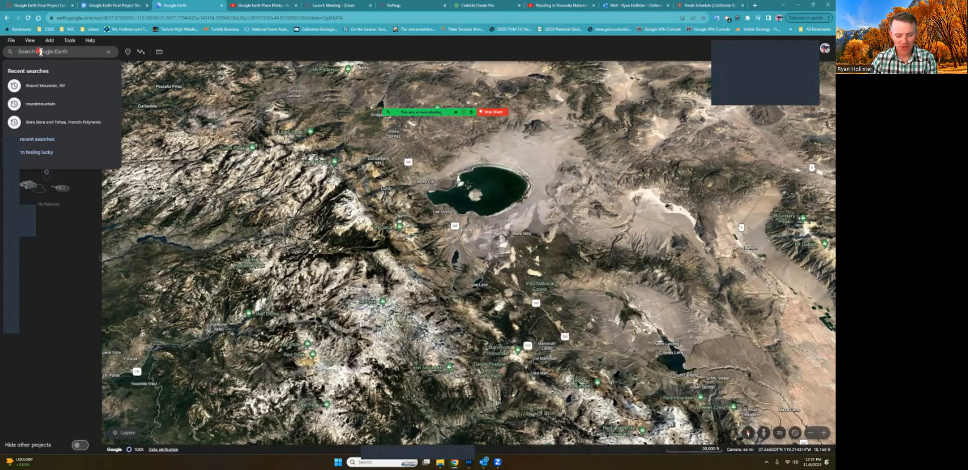
text(yosemite)
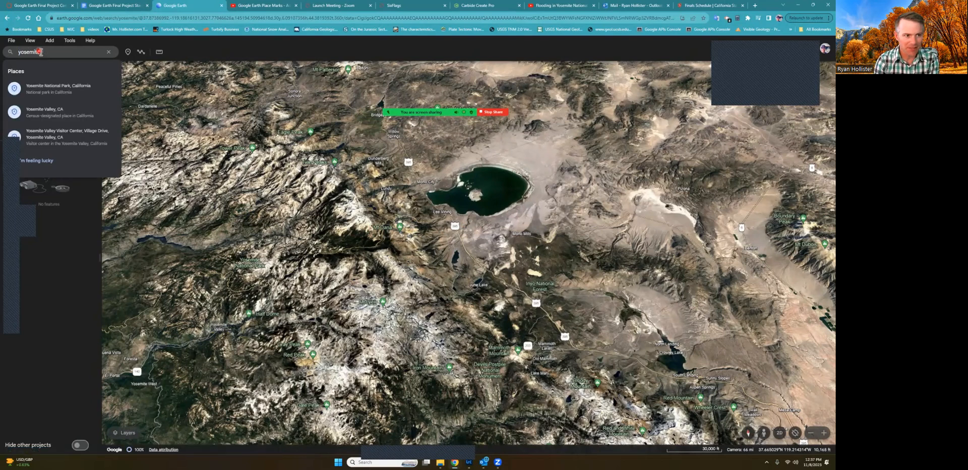
click(31, 117)
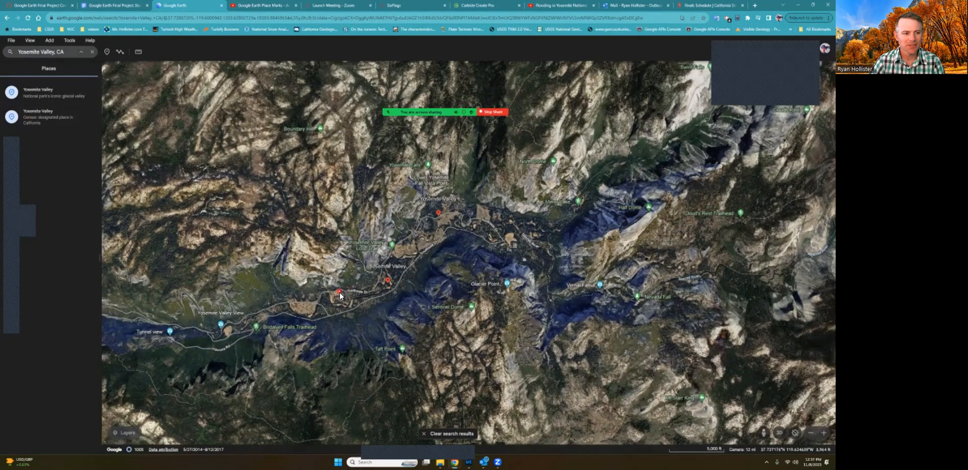
Step: Zoom into Yosemite Valley and tilt the 3D view until it faces Half Dome with the horizon visible
middle_drag(355, 302, 406, 250)
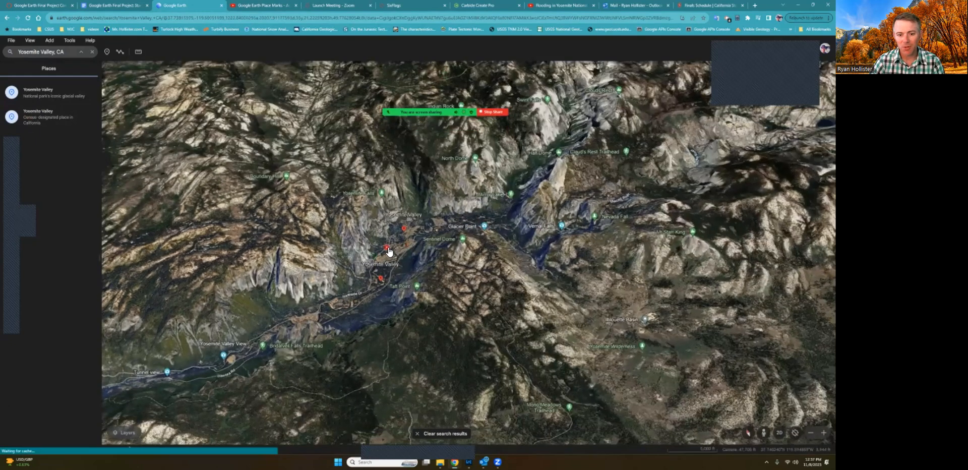
scroll(390, 251, up, 7)
scroll(389, 251, up, 2)
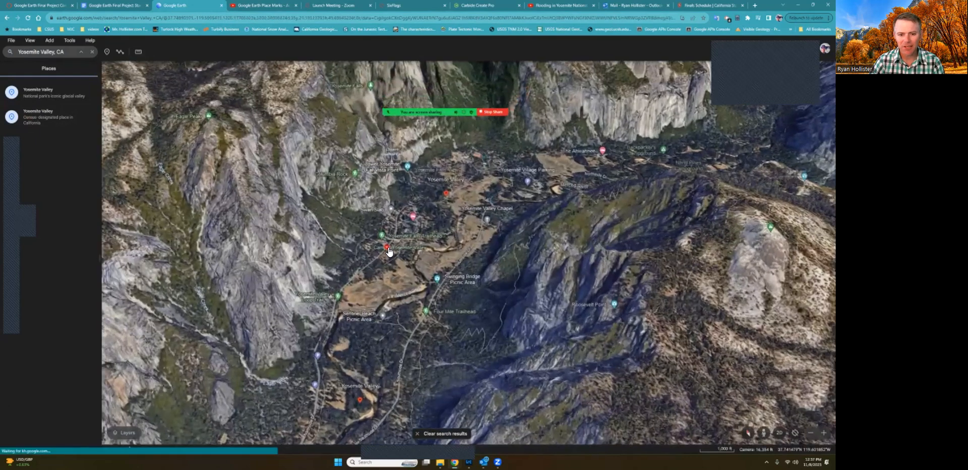
mouse_move(416, 302)
middle_down()
mouse_move(417, 313)
mouse_move(444, 302)
mouse_move(510, 248)
mouse_move(473, 232)
middle_up()
drag(458, 222, 424, 440)
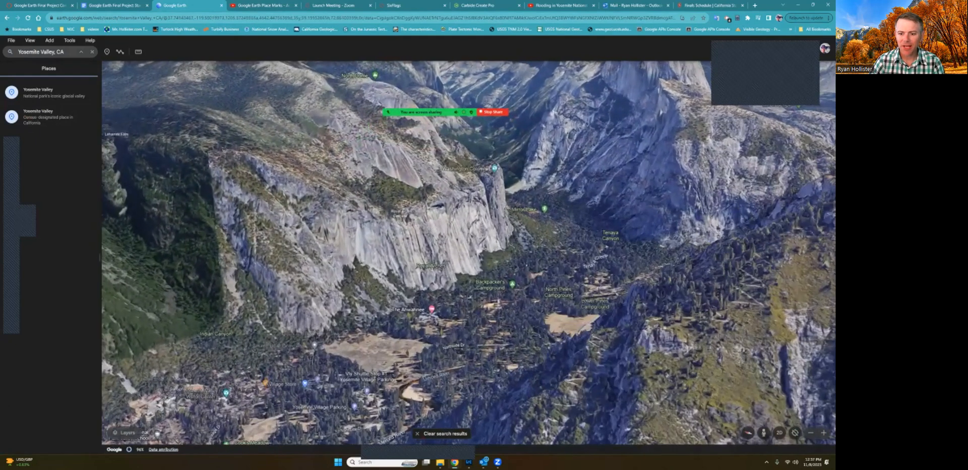
drag(458, 304, 426, 377)
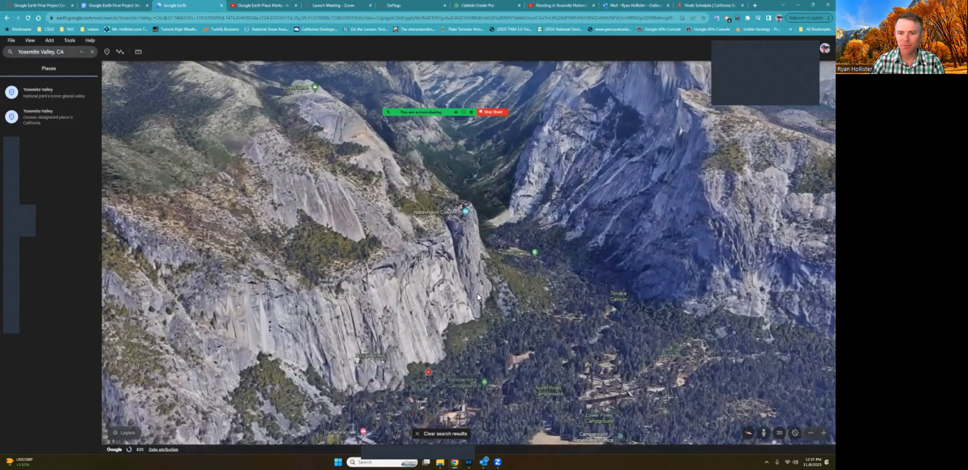
mouse_move(487, 295)
middle_down()
mouse_move(504, 302)
mouse_move(535, 256)
mouse_move(488, 317)
mouse_move(489, 307)
middle_up()
drag(488, 306, 448, 337)
middle_drag(454, 330, 453, 307)
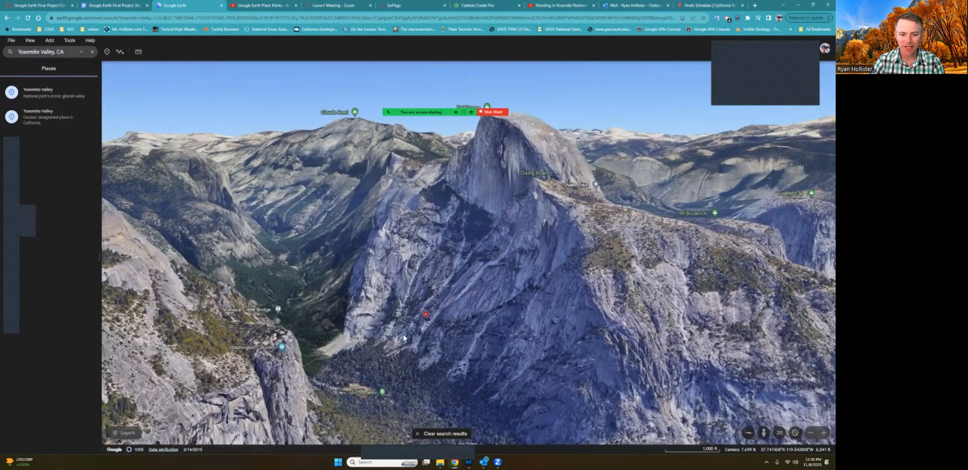
Step: Add a placemark on the summit of Half Dome in the project
click(108, 52)
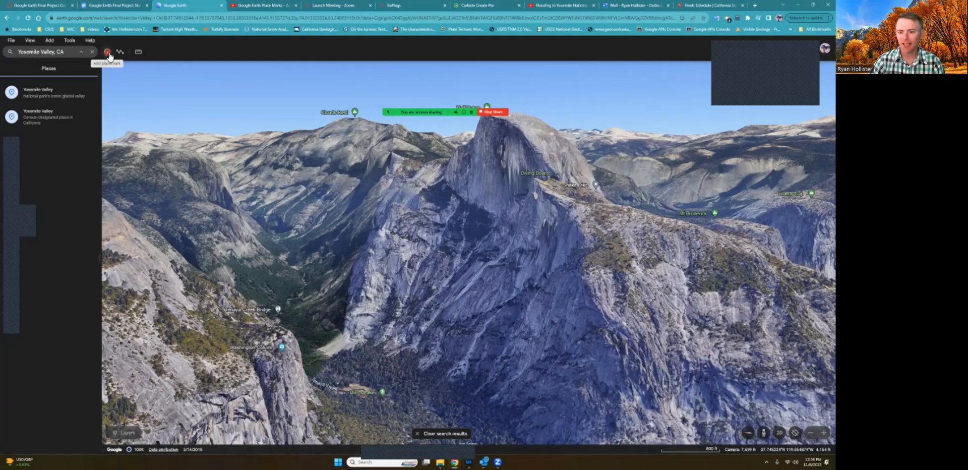
click(109, 54)
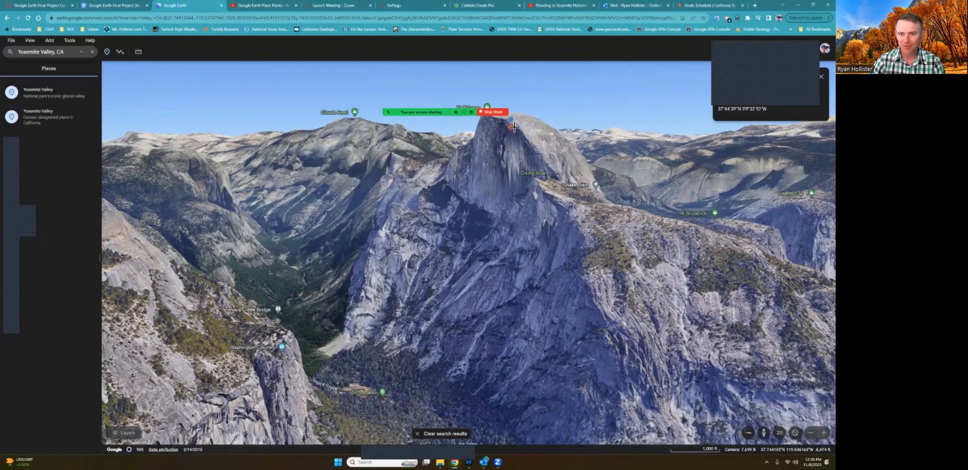
scroll(497, 161, up, 3)
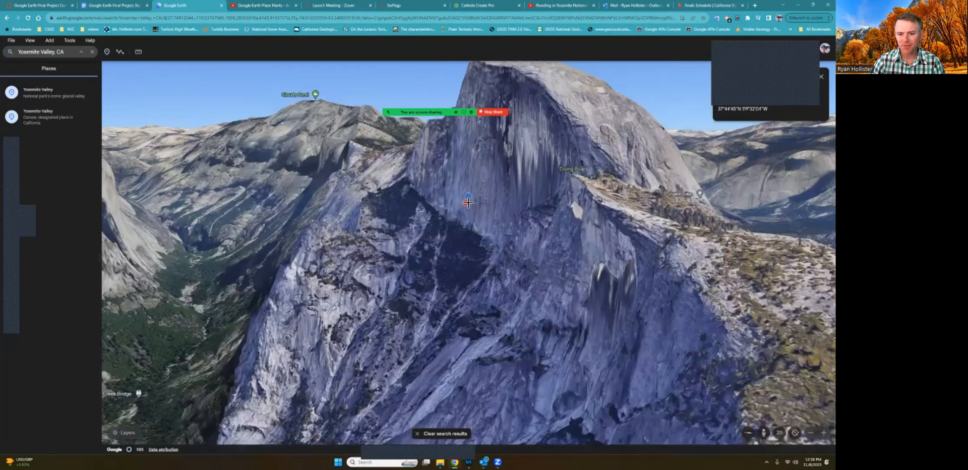
scroll(469, 202, down, 3)
click(527, 128)
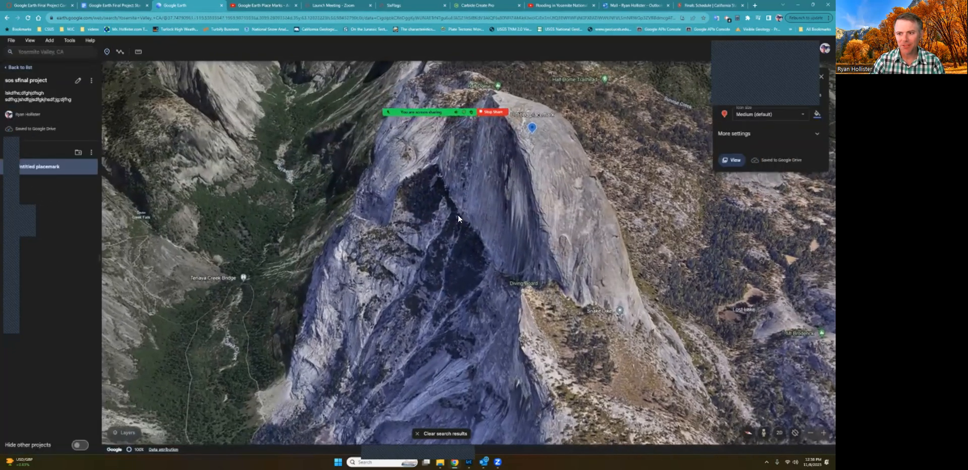
Step: Frame Half Dome at an oblique angle and name the new placemark "Stop 1"
scroll(449, 243, up, 2)
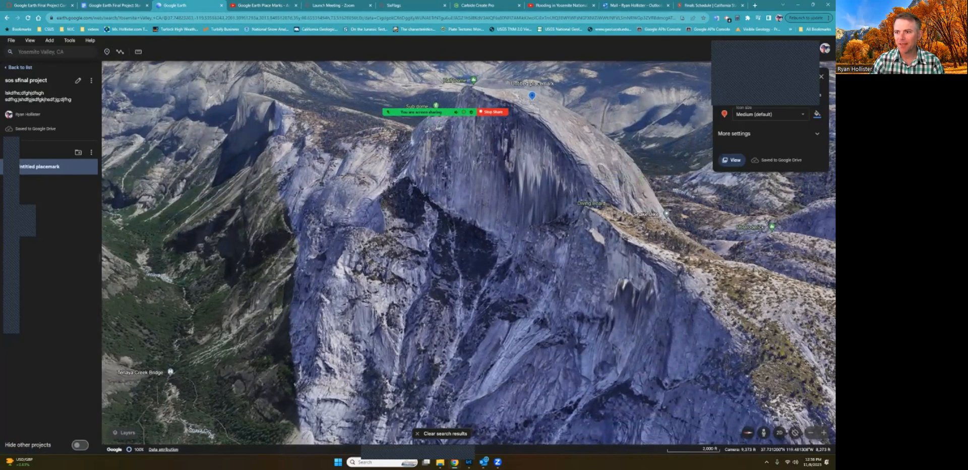
text(S)
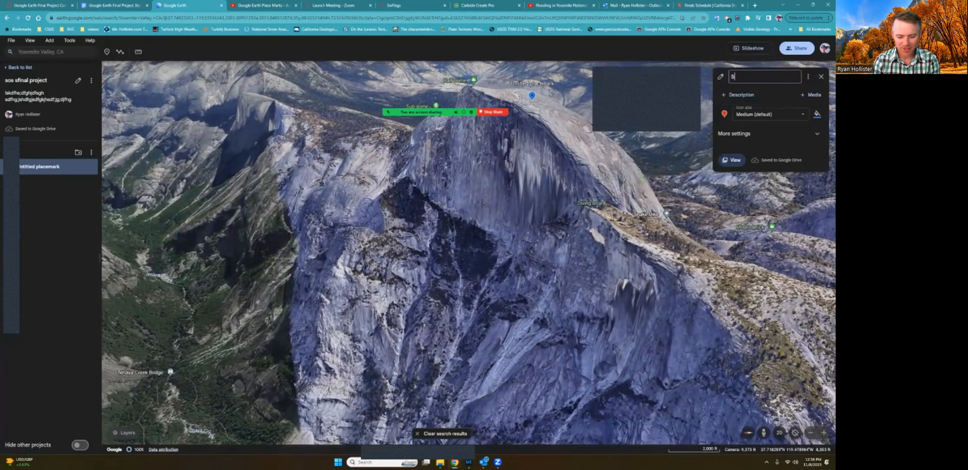
text(top 1)
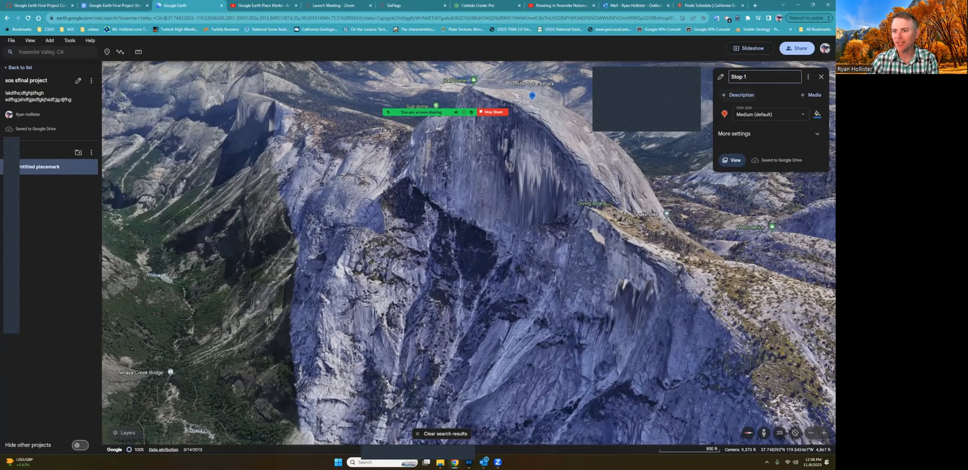
Step: Add a placeholder description to the Stop 1 placemark and format it as a bulleted item in larger bold text
click(738, 95)
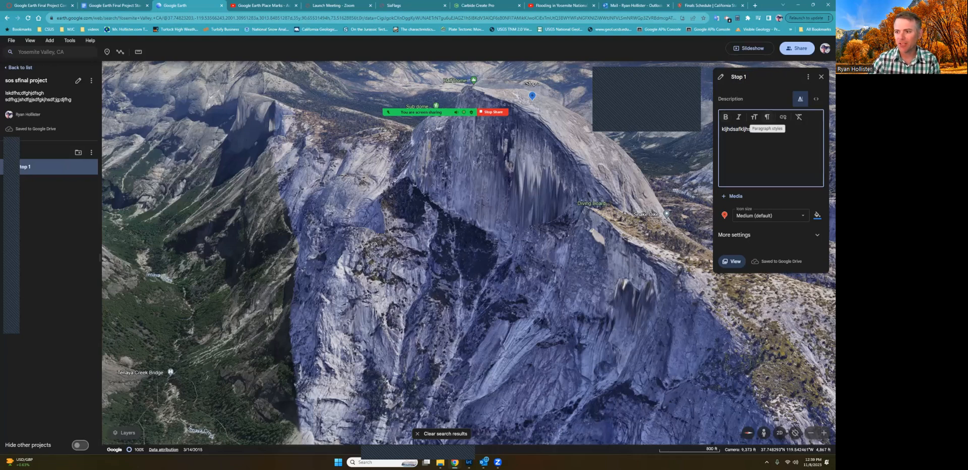
click(766, 117)
click(723, 118)
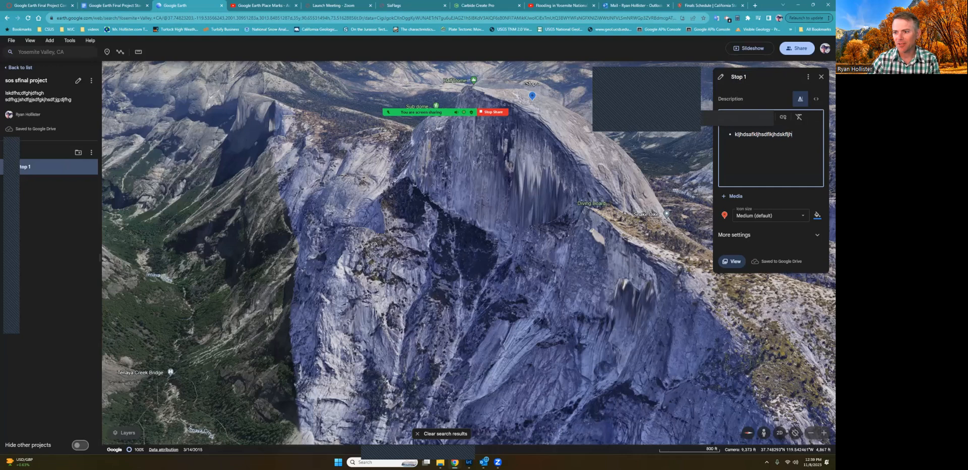
click(754, 117)
click(741, 152)
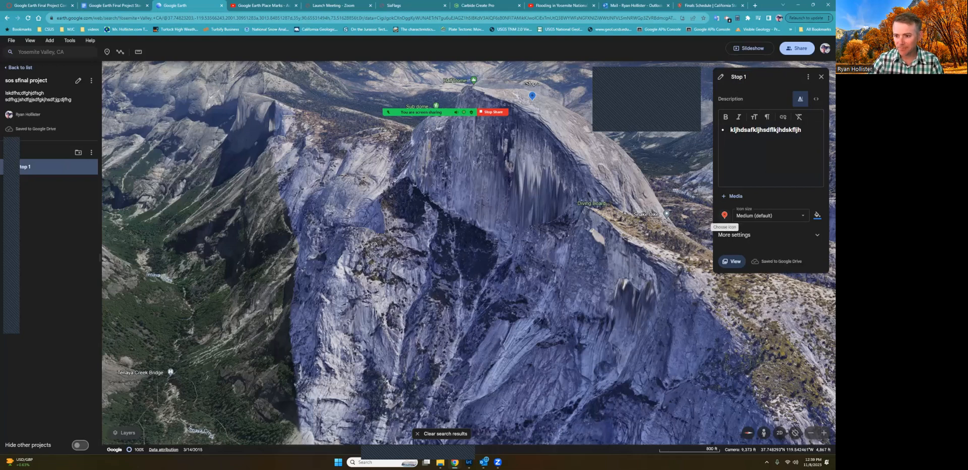
Step: Choose a different preset icon for the Stop 1 placemark and look through the full icon library without picking another
click(725, 215)
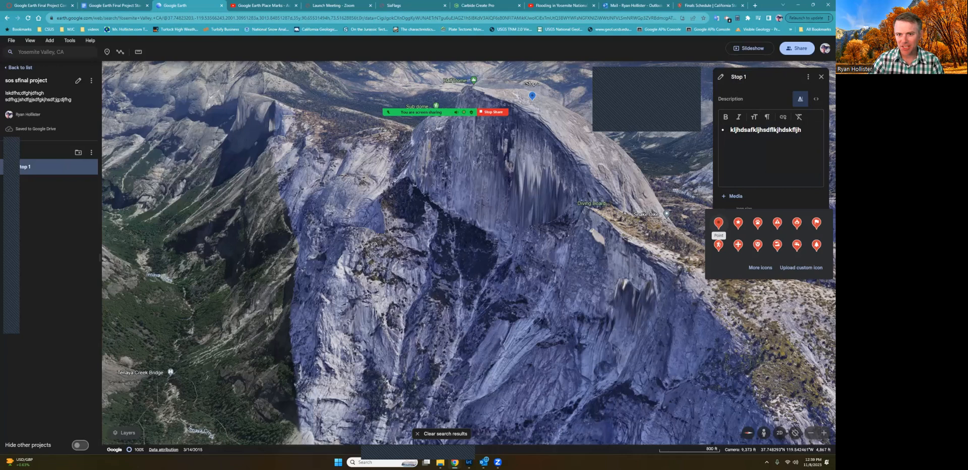
click(738, 223)
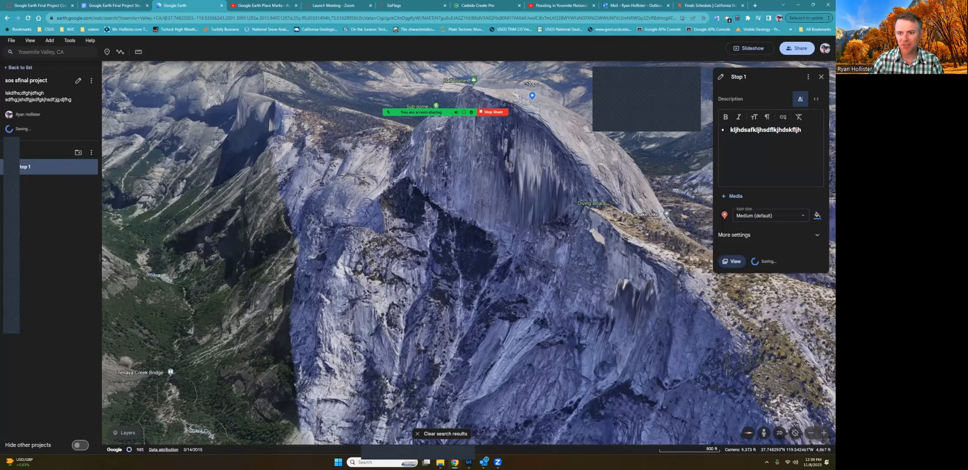
click(725, 216)
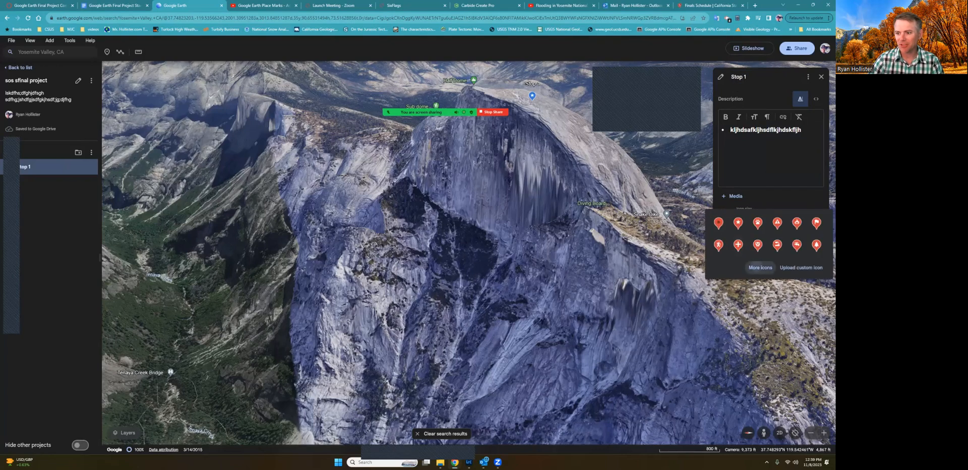
click(760, 267)
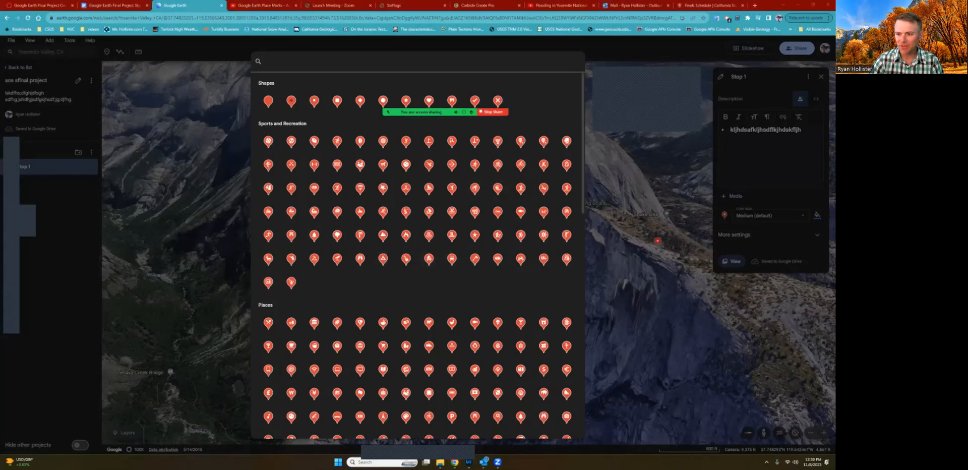
click(748, 232)
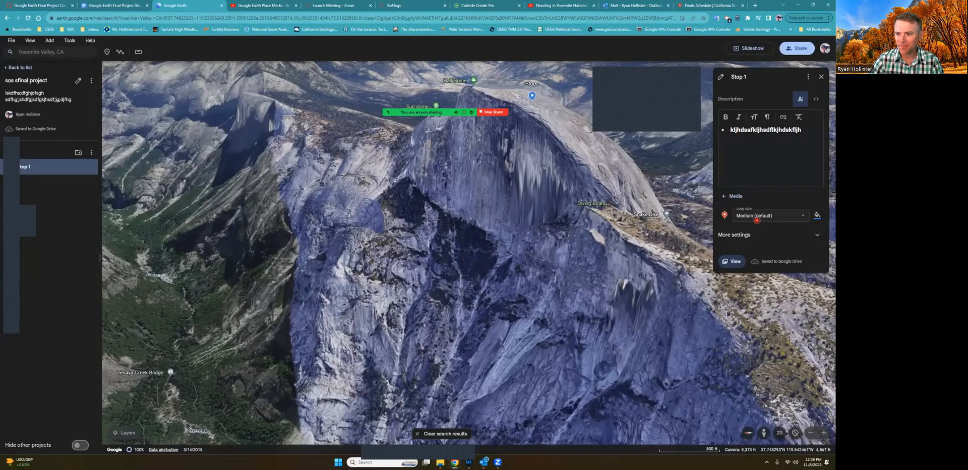
Step: Check the Stop 1 icon size options and pick a different icon from the Places group of the full icon library
click(741, 215)
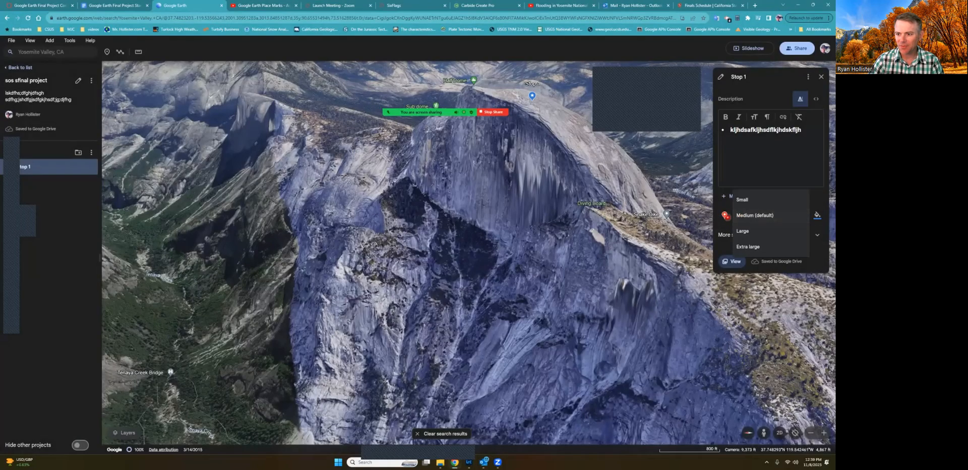
click(727, 218)
click(726, 217)
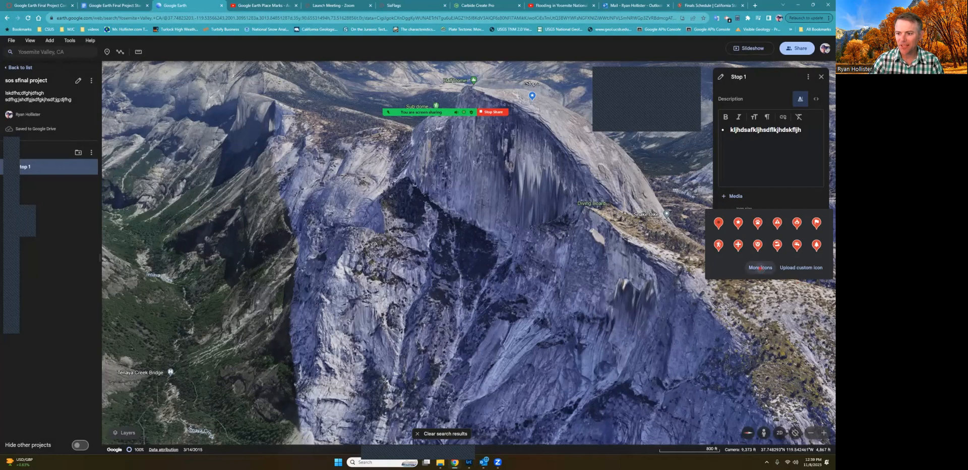
click(760, 268)
scroll(460, 329, down, 5)
scroll(464, 325, up, 3)
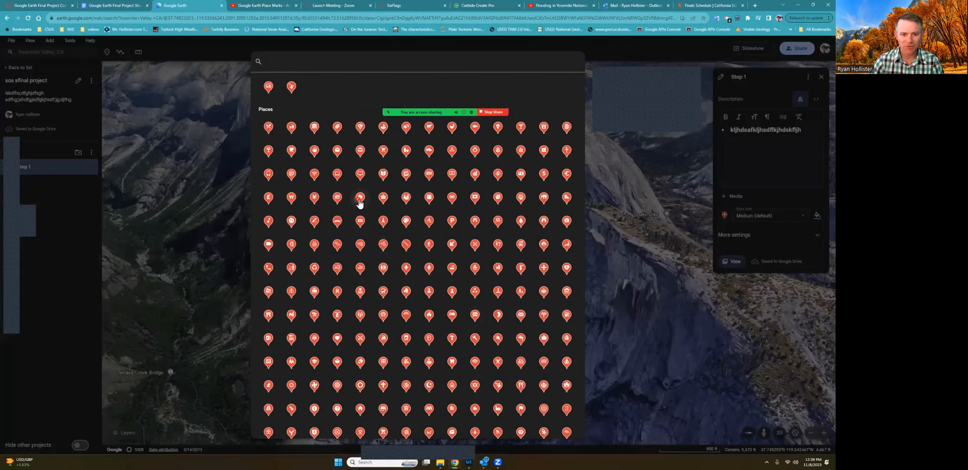
click(360, 199)
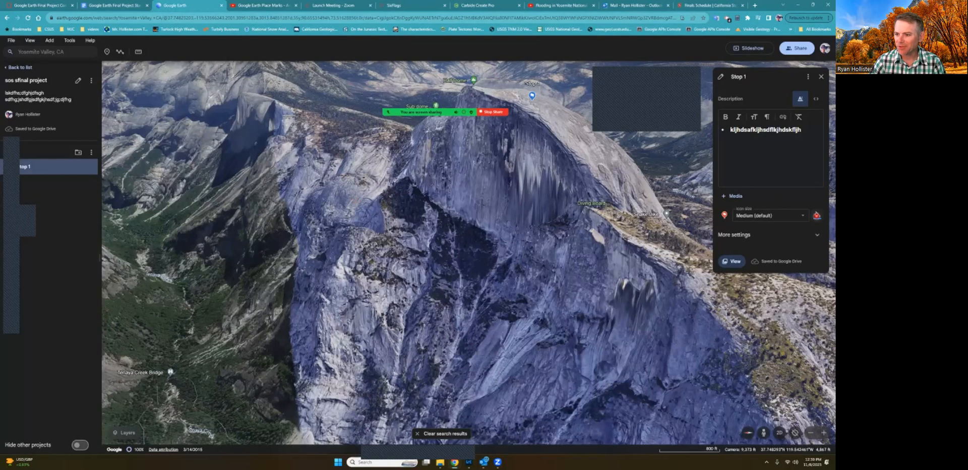
Step: Recolor the Stop 1 icon teal and expand the placemark's additional settings
click(816, 215)
click(773, 234)
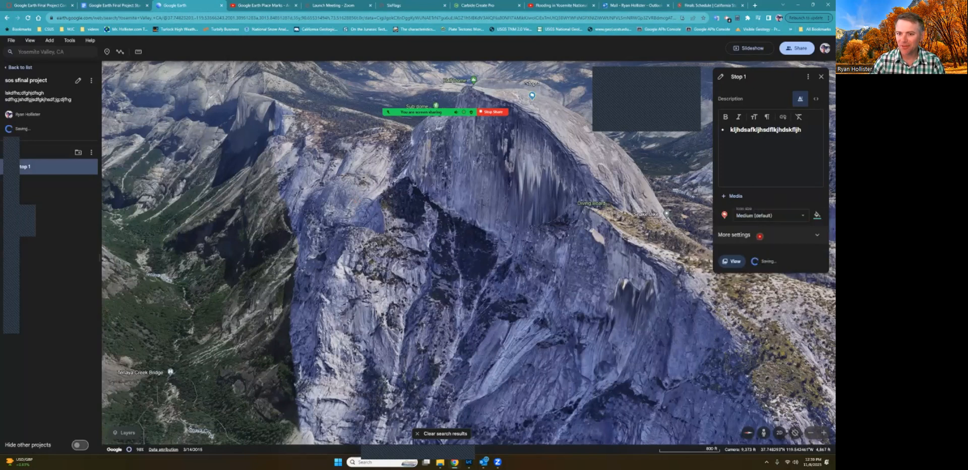
click(761, 235)
Step: Give the Stop 1 icon a custom bright yellow color
click(796, 268)
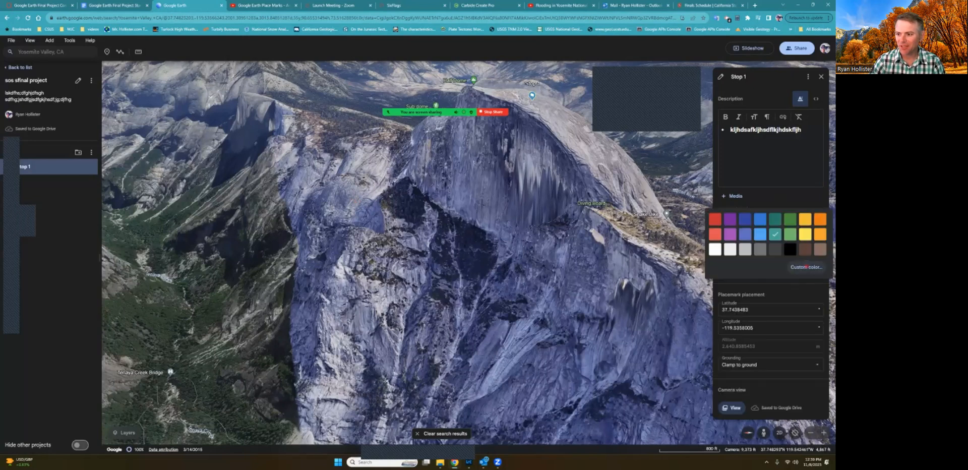
click(806, 267)
click(519, 253)
drag(414, 289, 348, 290)
click(444, 242)
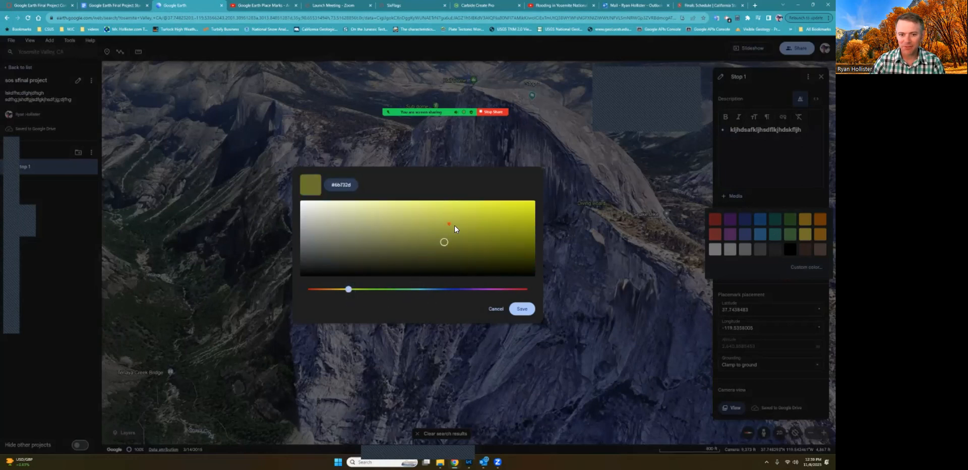
click(470, 210)
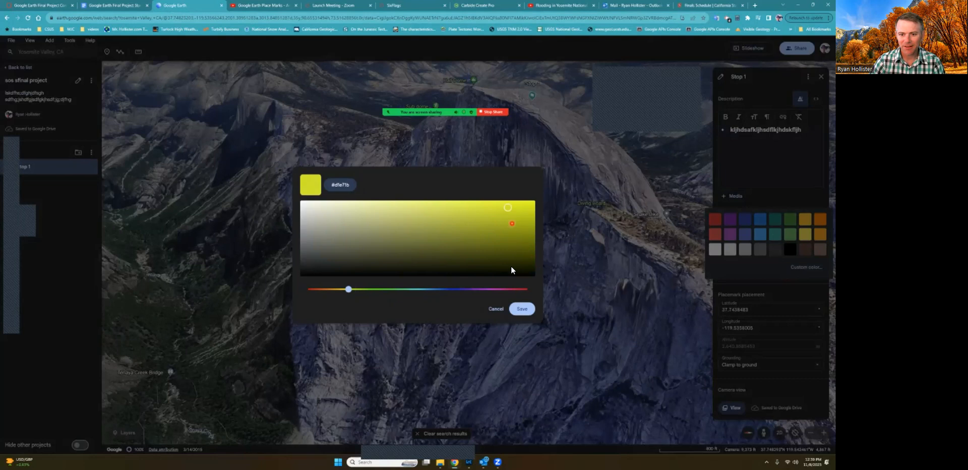
click(523, 309)
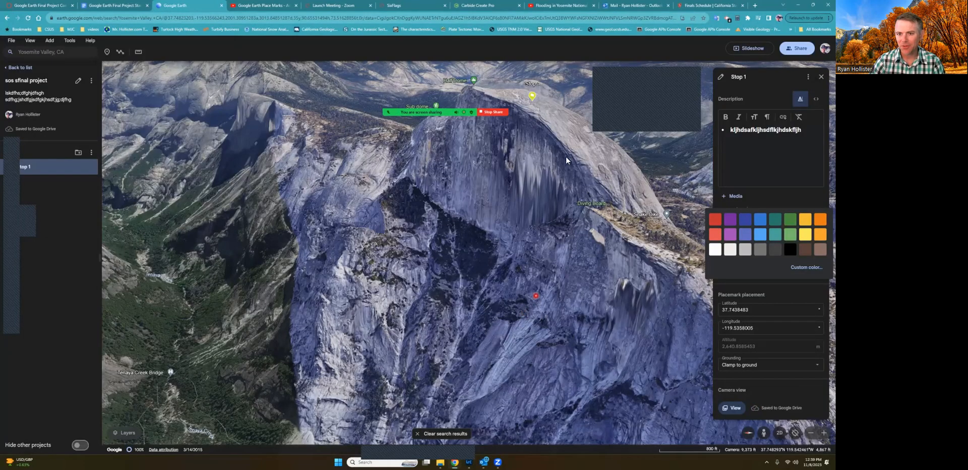
click(636, 252)
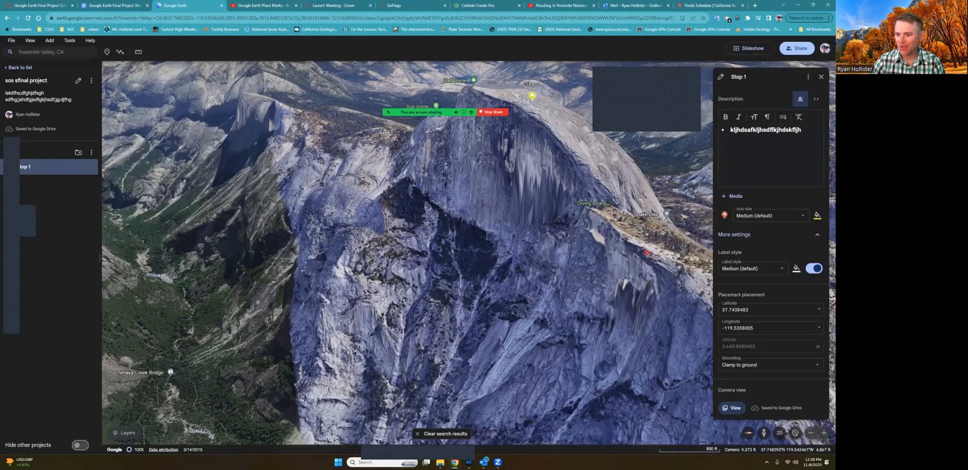
Step: Begin an image file upload for Stop 1 and browse to the Photos folder on the E: drive
click(733, 196)
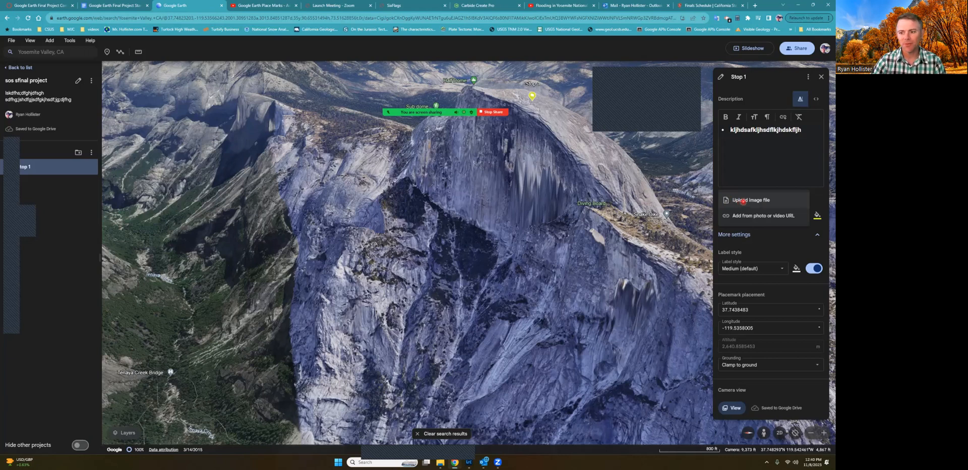
click(743, 200)
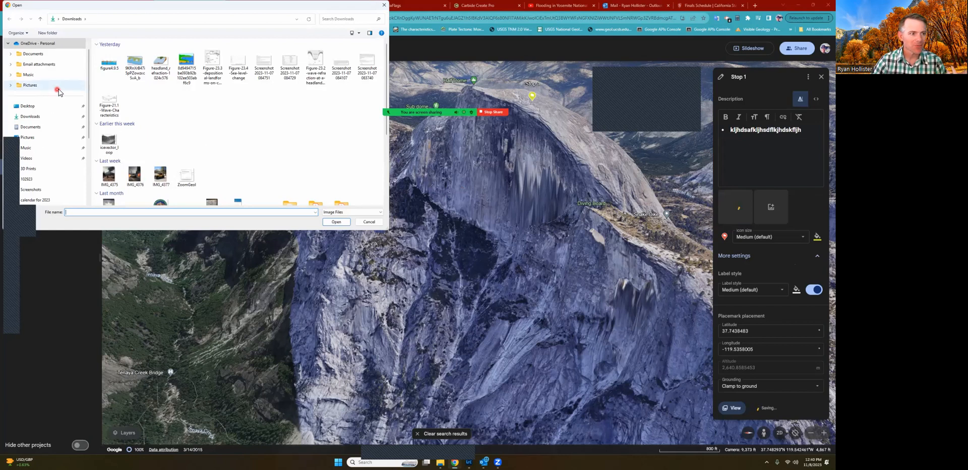
scroll(45, 113, down, 3)
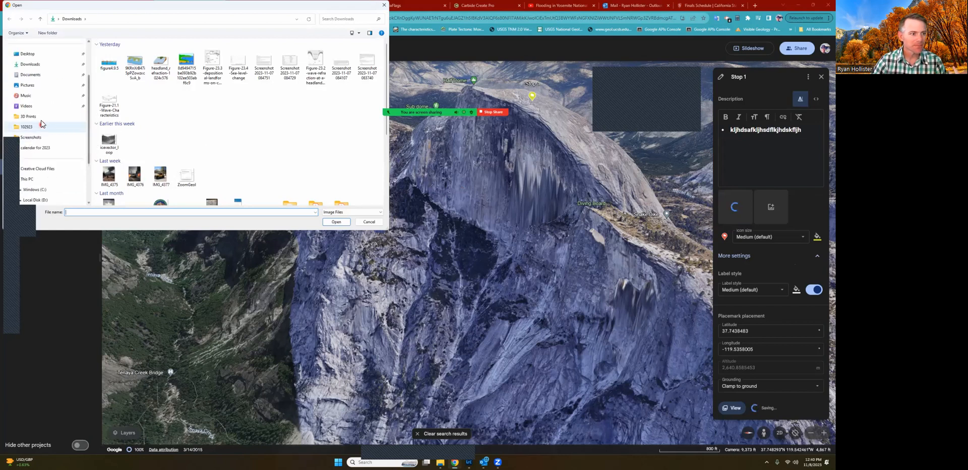
click(35, 85)
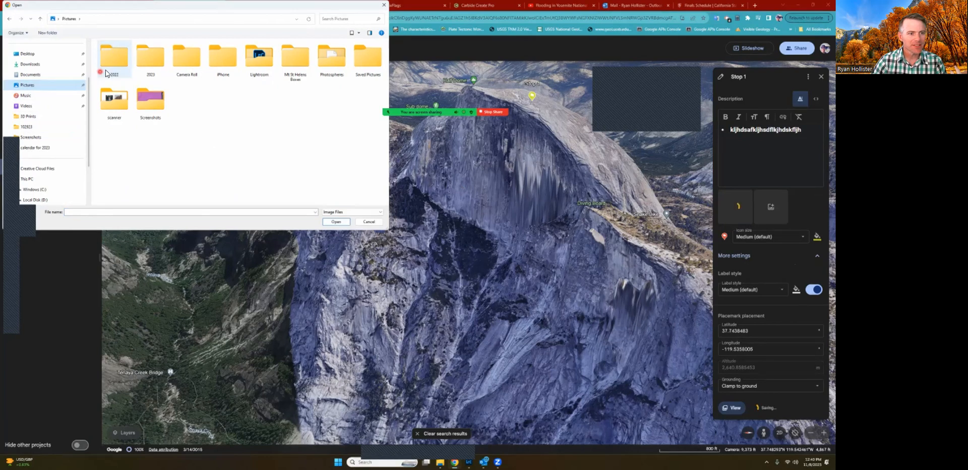
scroll(59, 136, down, 2)
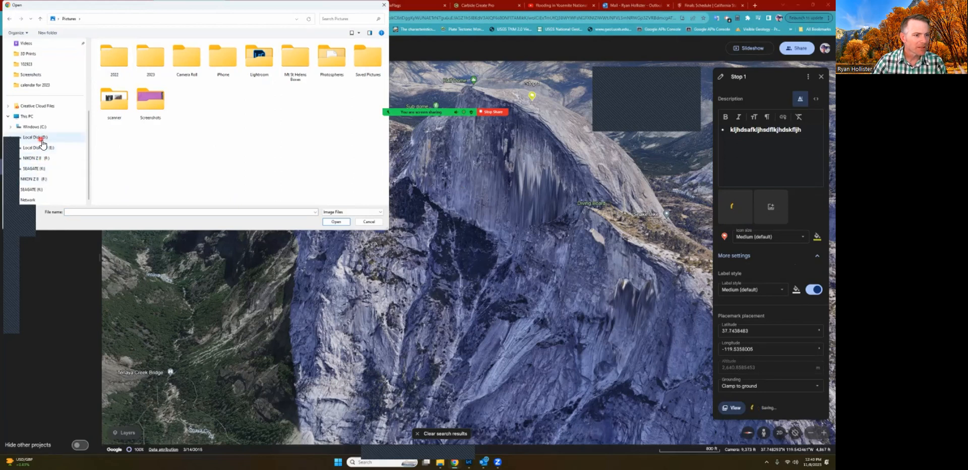
click(40, 147)
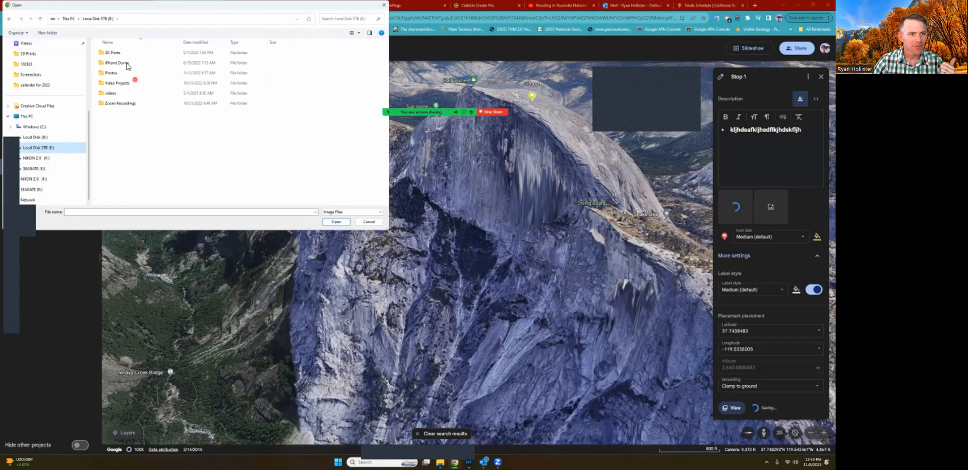
click(111, 74)
double_click(112, 74)
scroll(116, 161, down, 3)
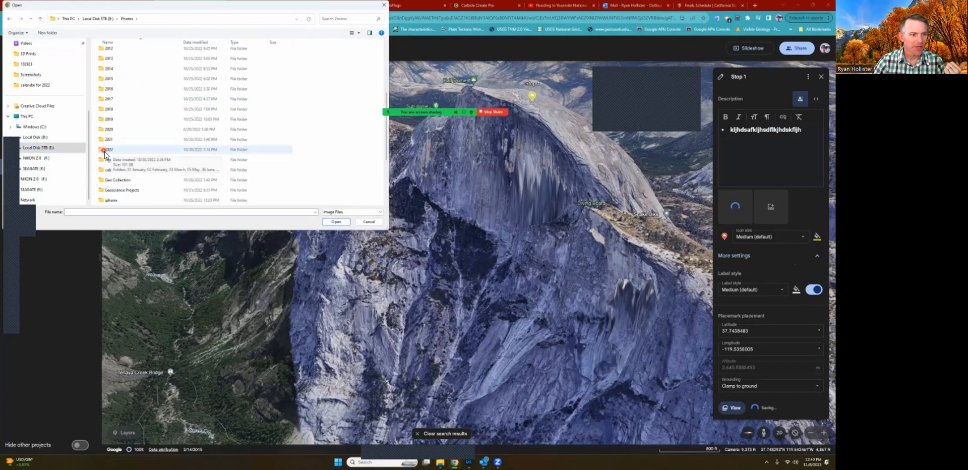
Step: Add the autumn Half Dome photo from the Color Correct folder inside the October 2021 Yosemite Half Dome Sunset folder
double_click(107, 149)
double_click(107, 155)
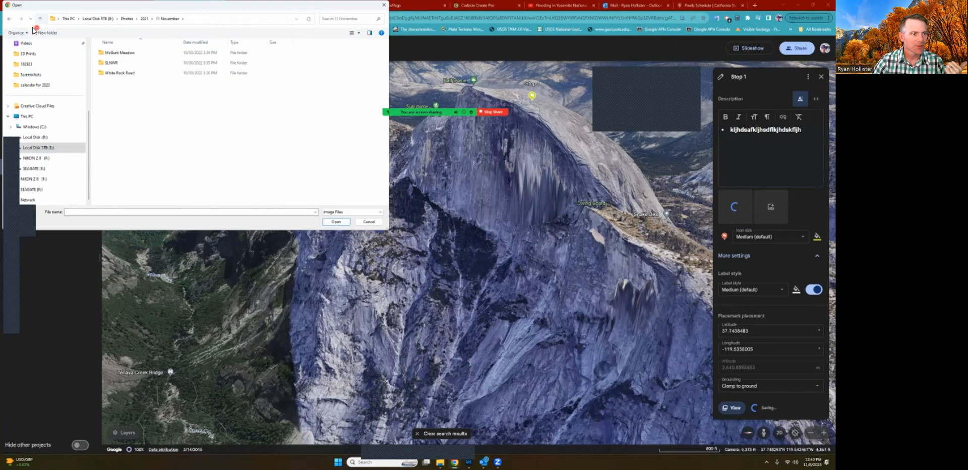
click(41, 18)
double_click(113, 145)
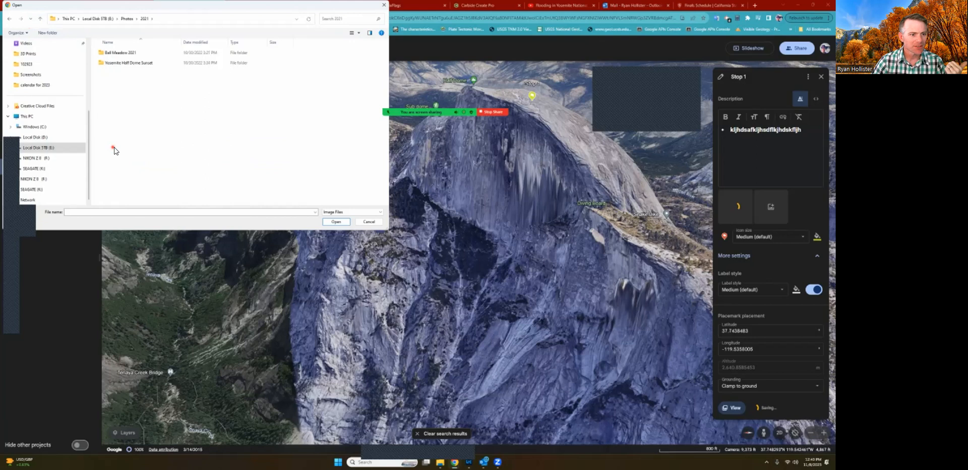
double_click(112, 64)
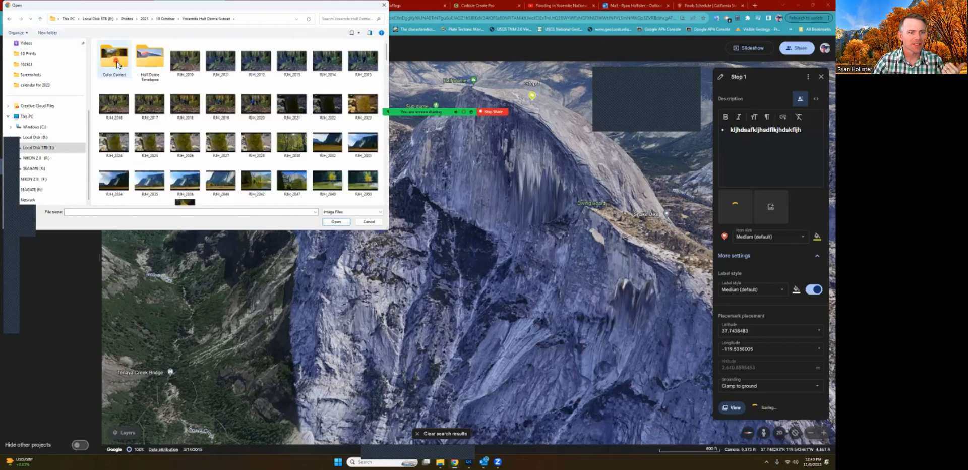
double_click(114, 71)
double_click(224, 177)
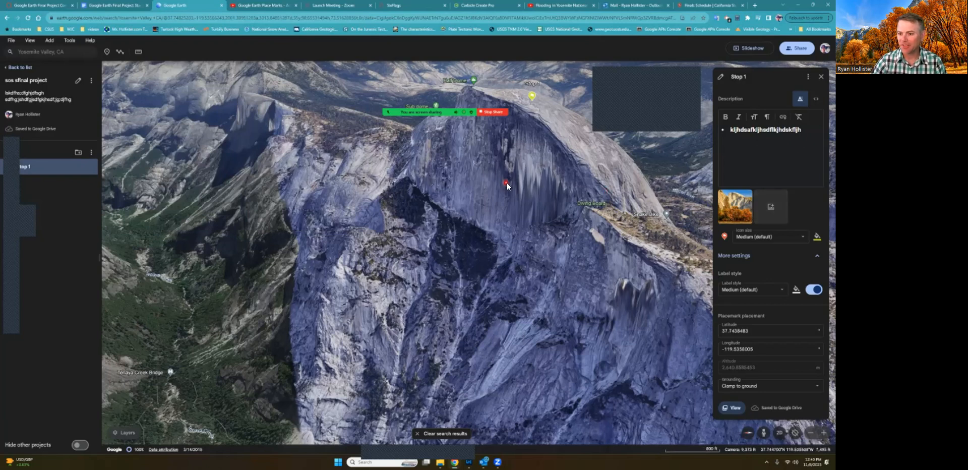
Step: Orbit around Half Dome to frame its sheer face with the high country behind, and capture that as Stop 1's camera view
drag(486, 199, 419, 198)
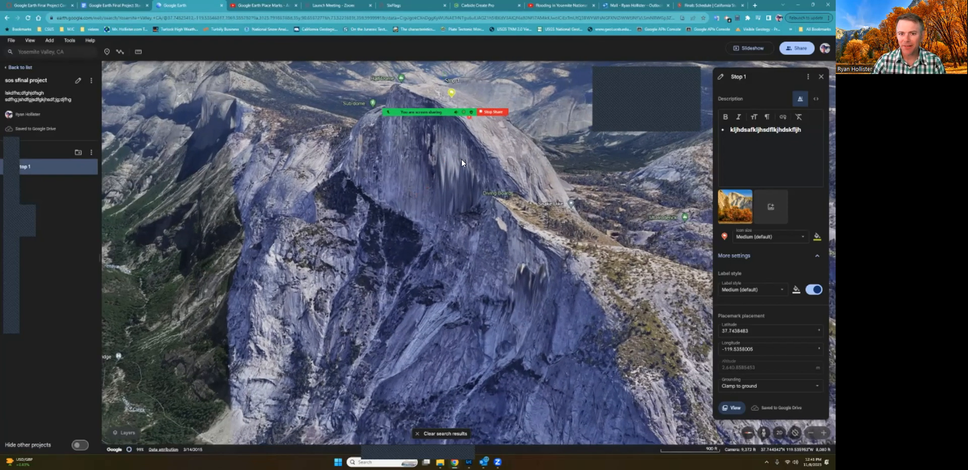
middle_drag(450, 186, 557, 153)
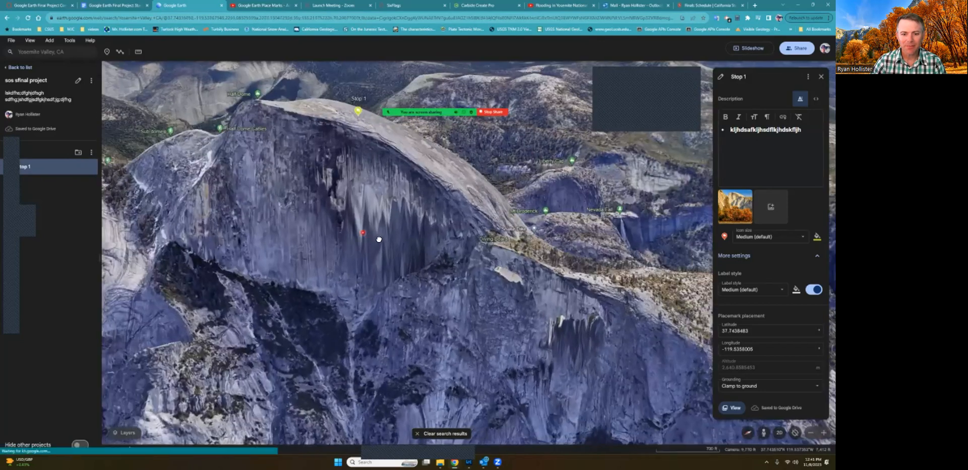
middle_drag(373, 244, 586, 235)
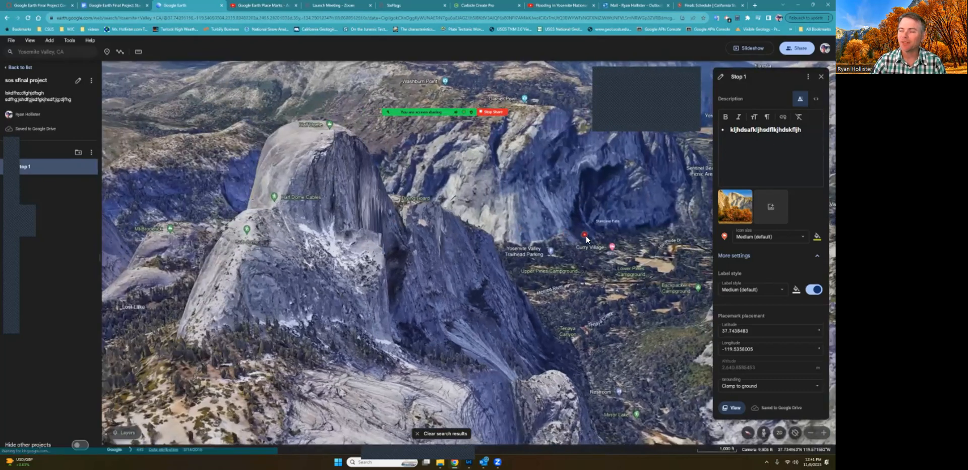
mouse_move(370, 239)
middle_down()
mouse_move(470, 228)
mouse_move(195, 227)
middle_up()
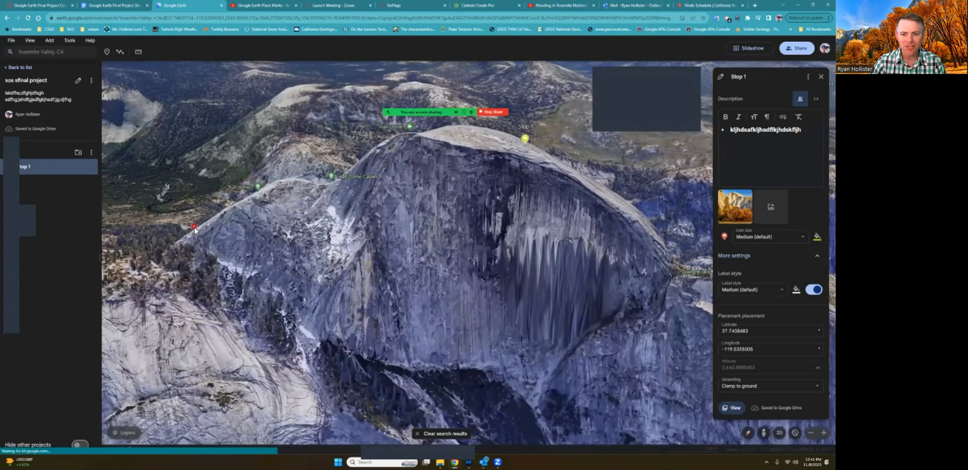
middle_drag(471, 227, 279, 180)
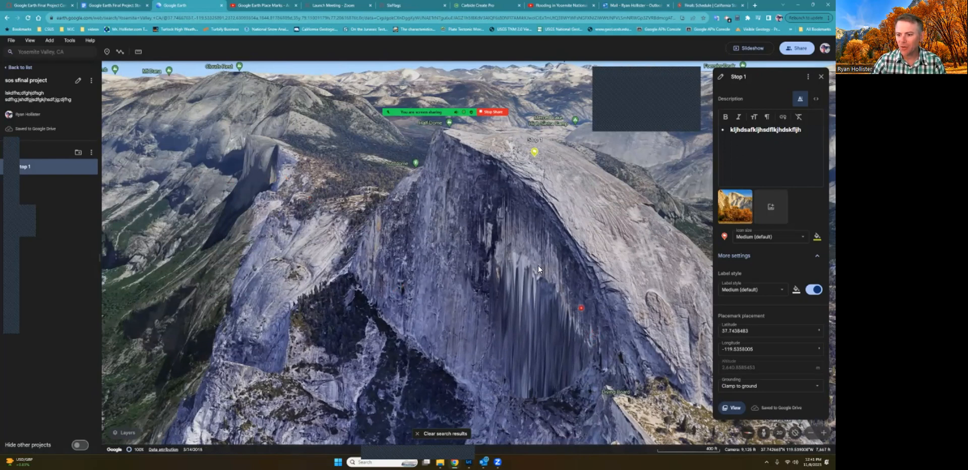
scroll(538, 267, up, 3)
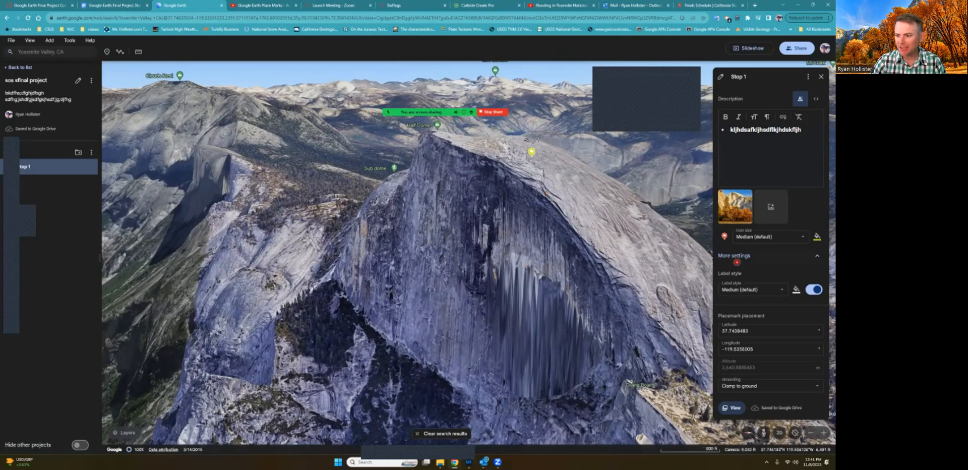
click(739, 256)
click(739, 256)
scroll(744, 316, down, 3)
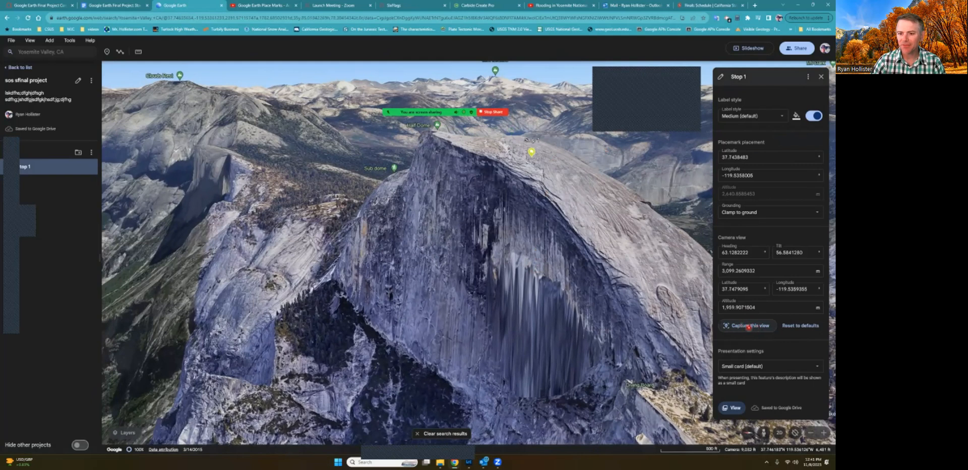
click(748, 327)
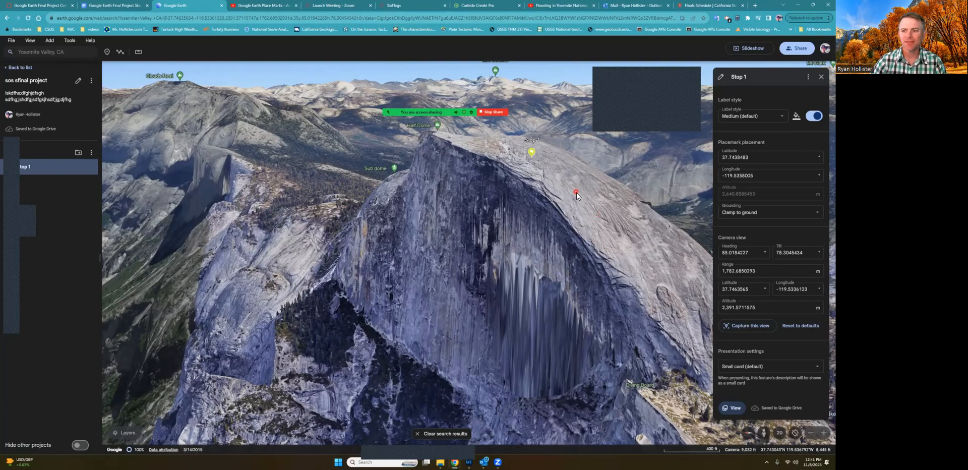
Step: Preview the finished Stop 1 card, view its photo at full size, and return to the map
drag(575, 192, 528, 182)
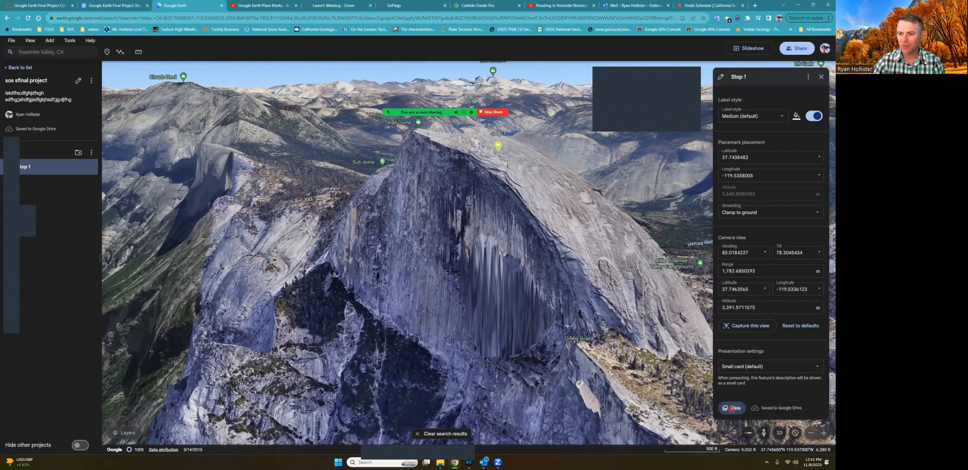
click(732, 408)
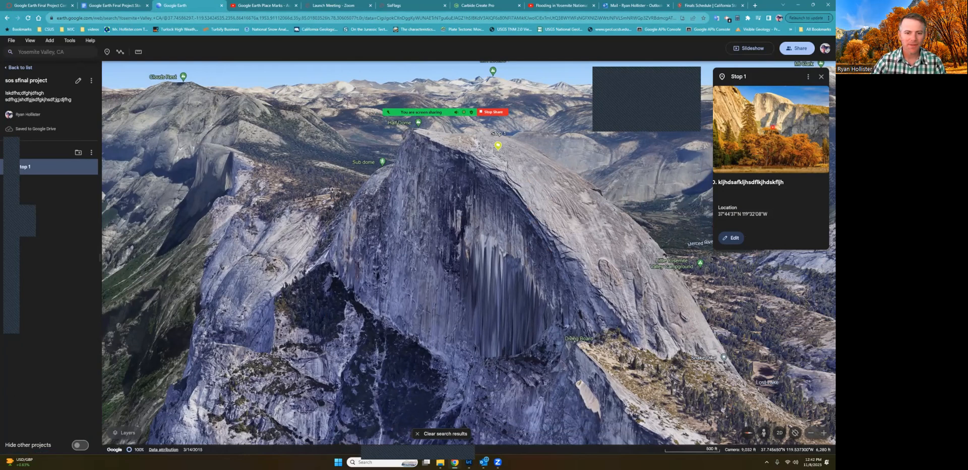
click(769, 143)
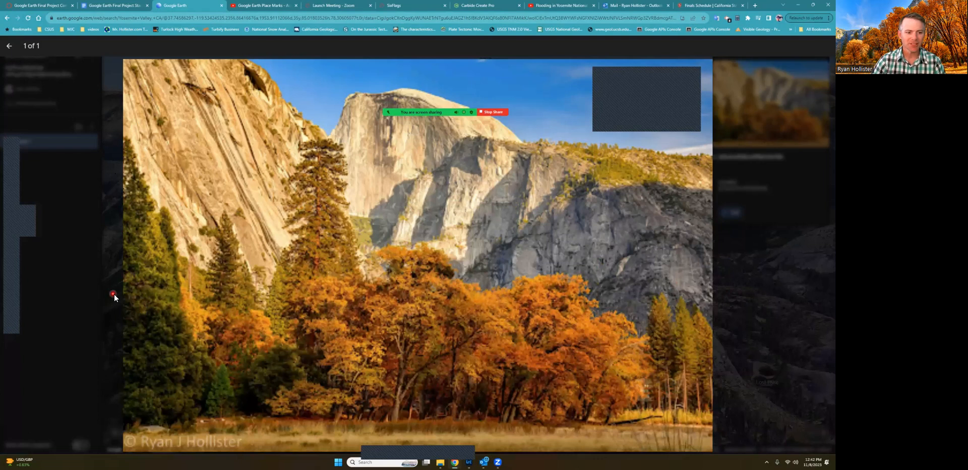
click(10, 48)
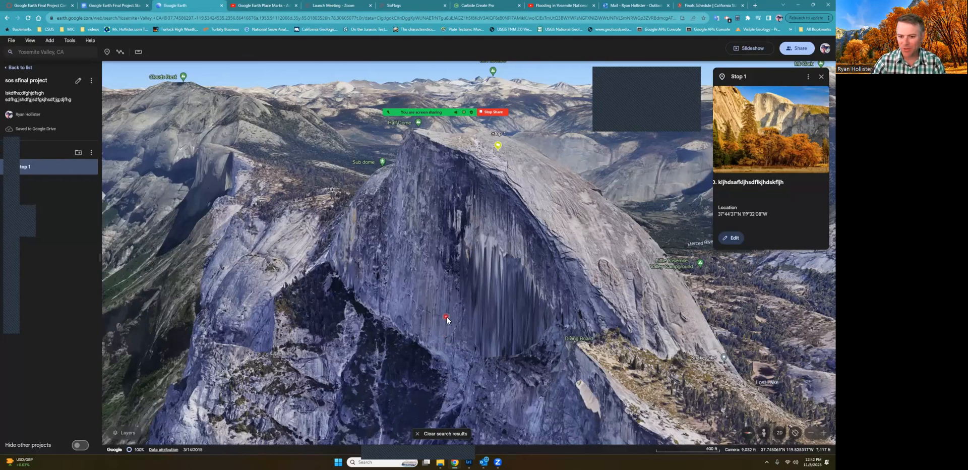
Step: Navigate from Half Dome down Yosemite Valley to a close oblique view of the footbridge across the Merced River
scroll(448, 319, down, 1)
scroll(310, 334, down, 5)
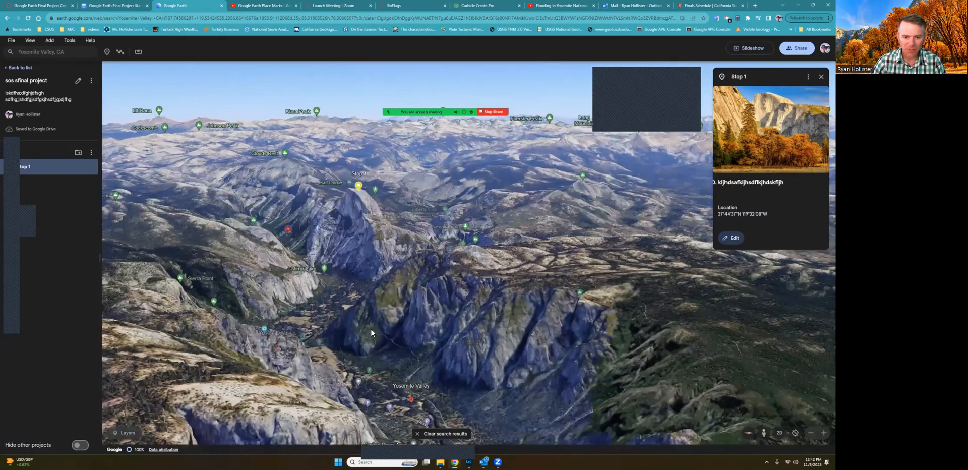
scroll(297, 313, up, 5)
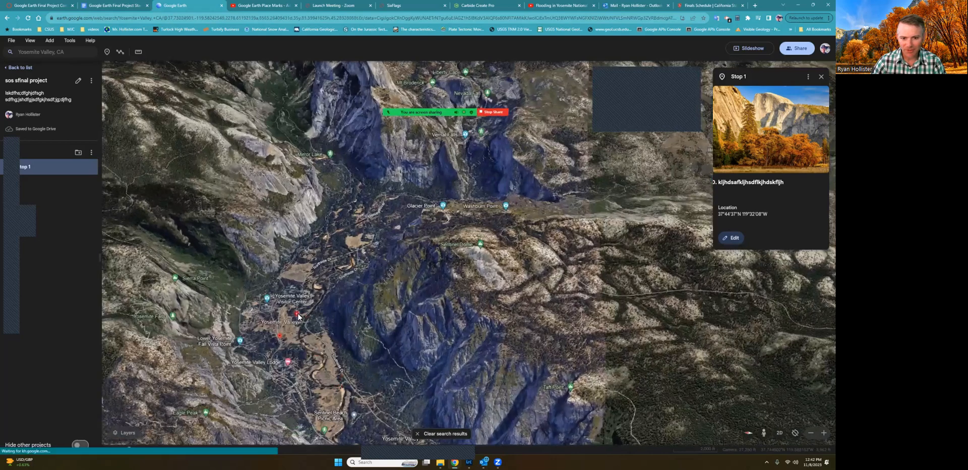
scroll(298, 312, up, 4)
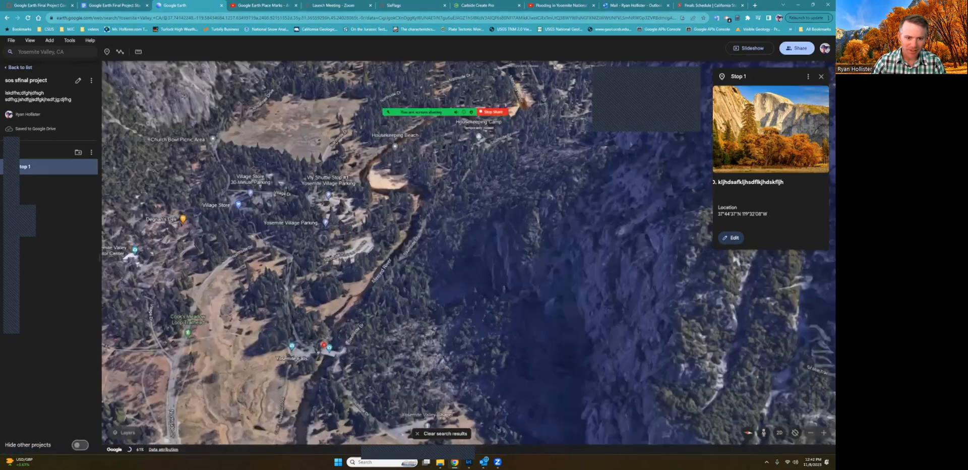
scroll(361, 315, down, 2)
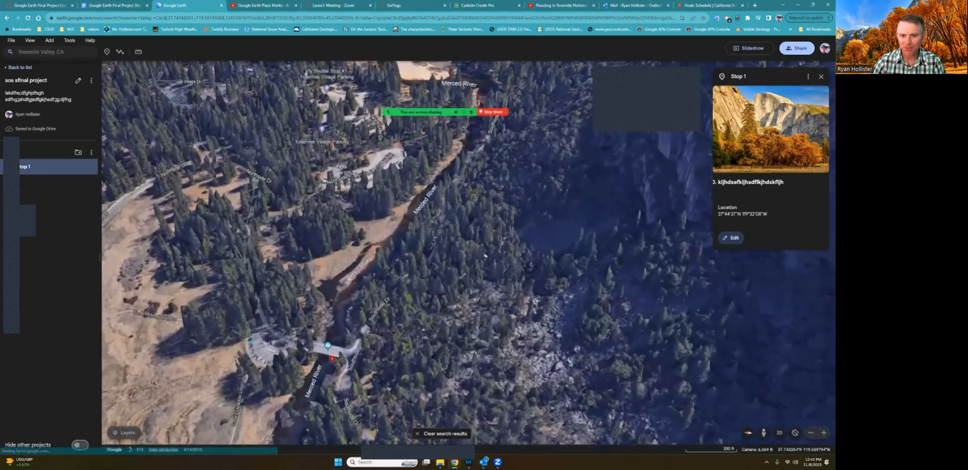
scroll(361, 316, down, 2)
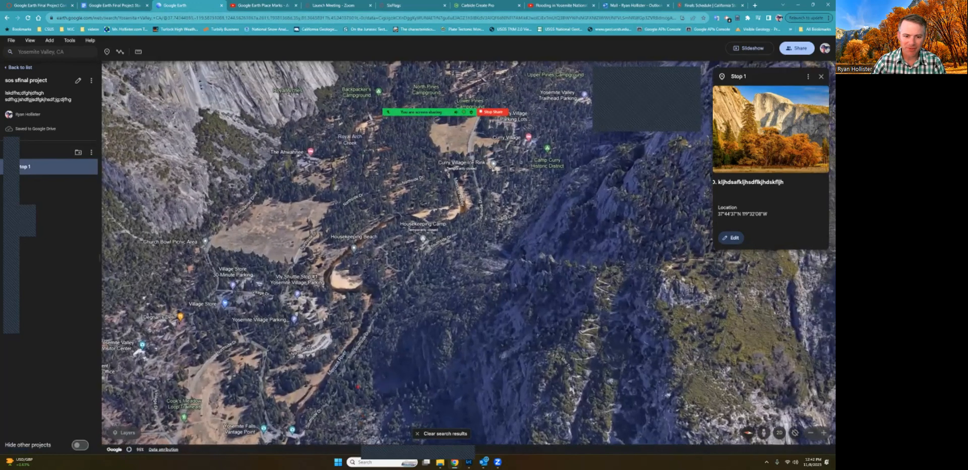
drag(363, 413, 335, 217)
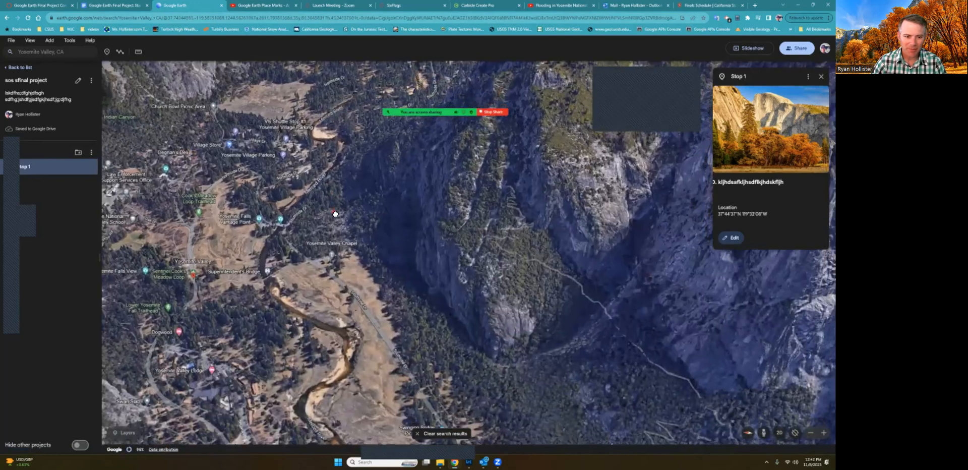
drag(308, 334, 290, 236)
scroll(387, 320, up, 10)
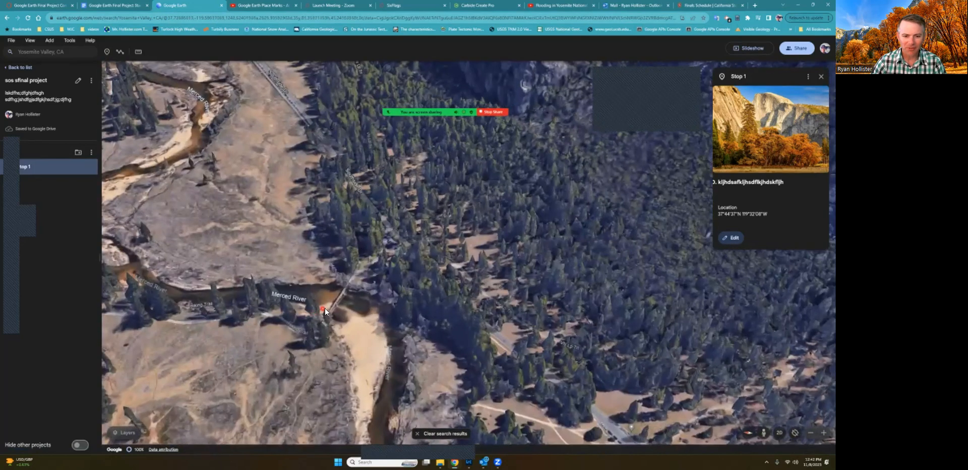
scroll(382, 320, up, 5)
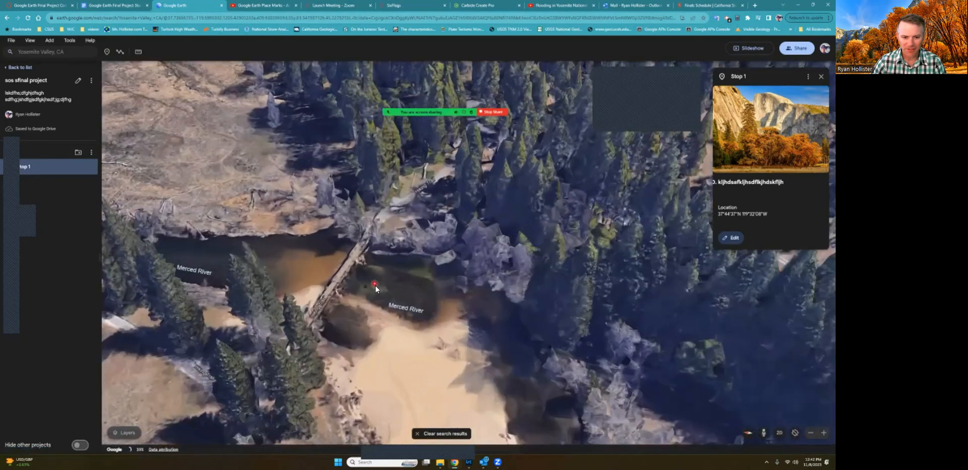
middle_drag(375, 314, 337, 183)
scroll(304, 280, up, 5)
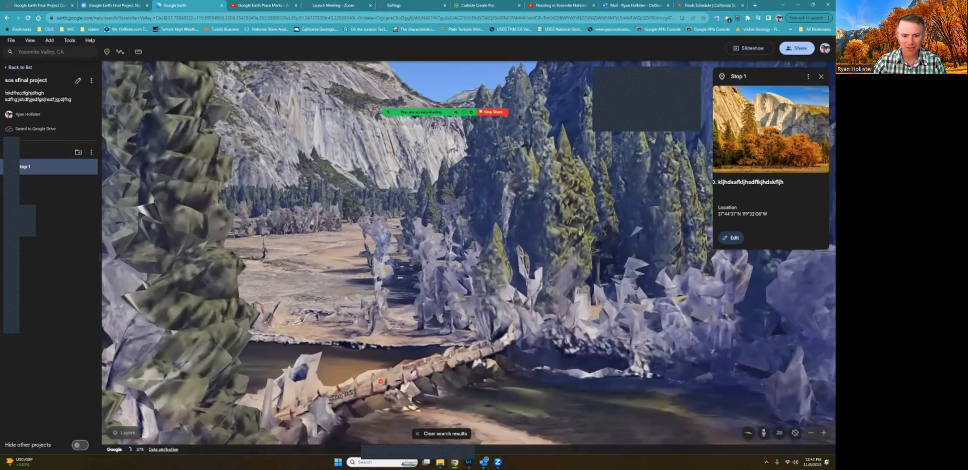
scroll(381, 366, down, 4)
middle_drag(409, 351, 348, 370)
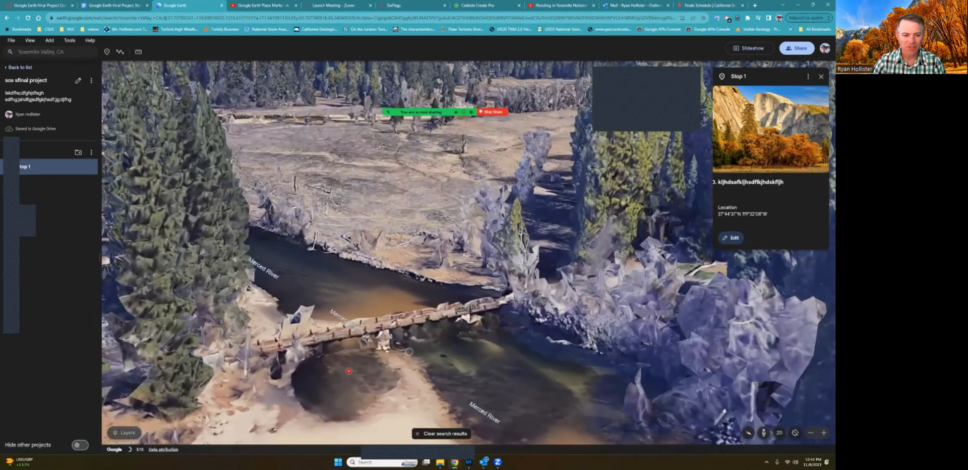
click(107, 51)
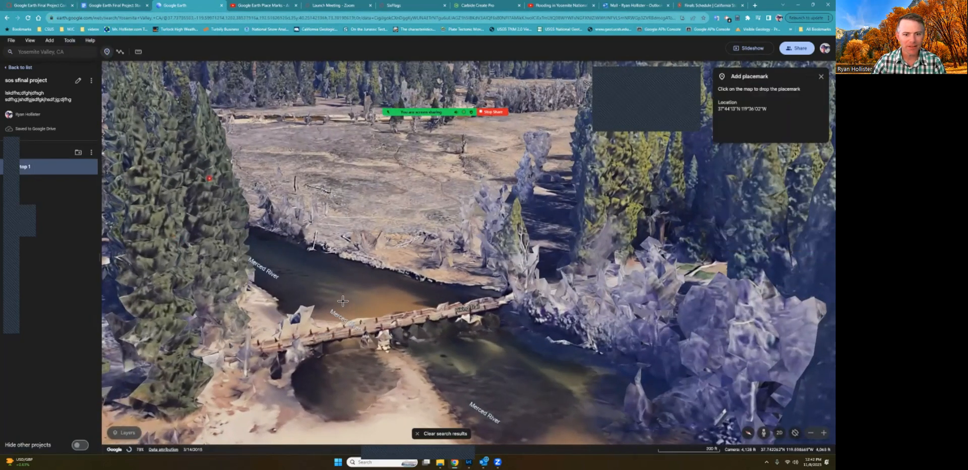
click(402, 321)
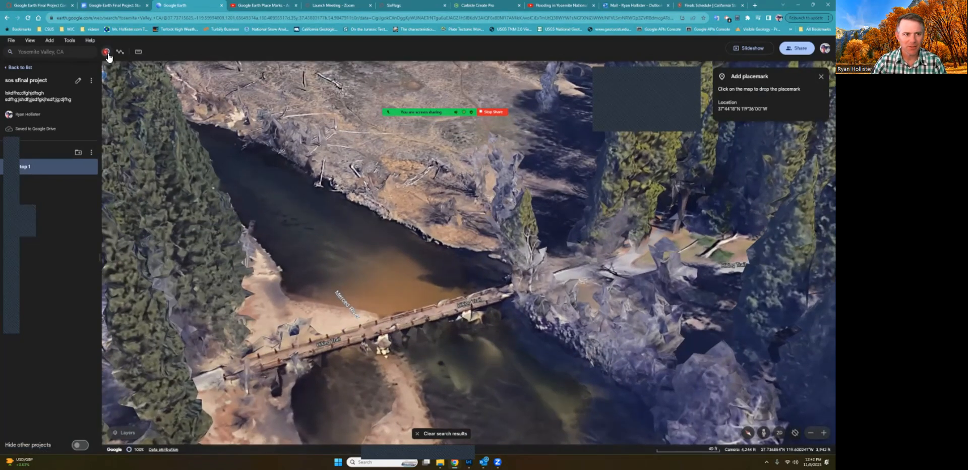
click(107, 53)
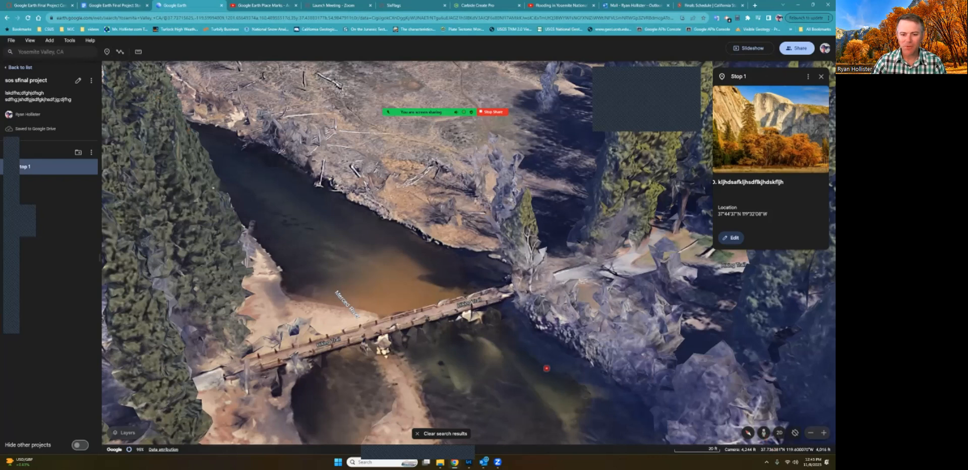
Step: Open a Street View photo sphere on the Merced River footbridge, frame the river with the cliffs behind, and capture that view into the project
click(763, 432)
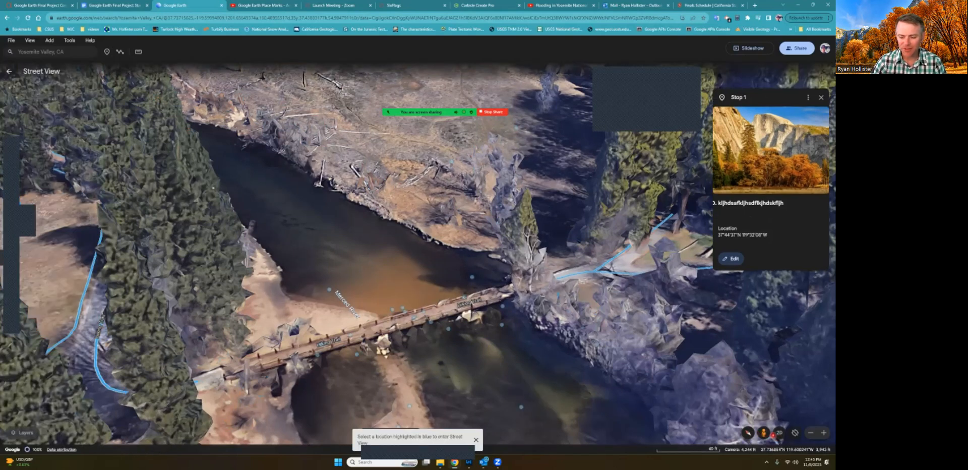
click(449, 328)
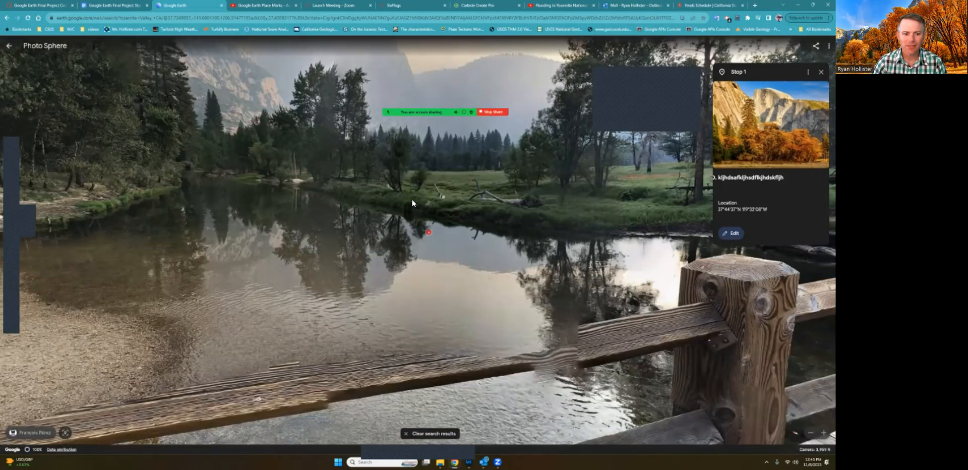
drag(411, 201, 381, 319)
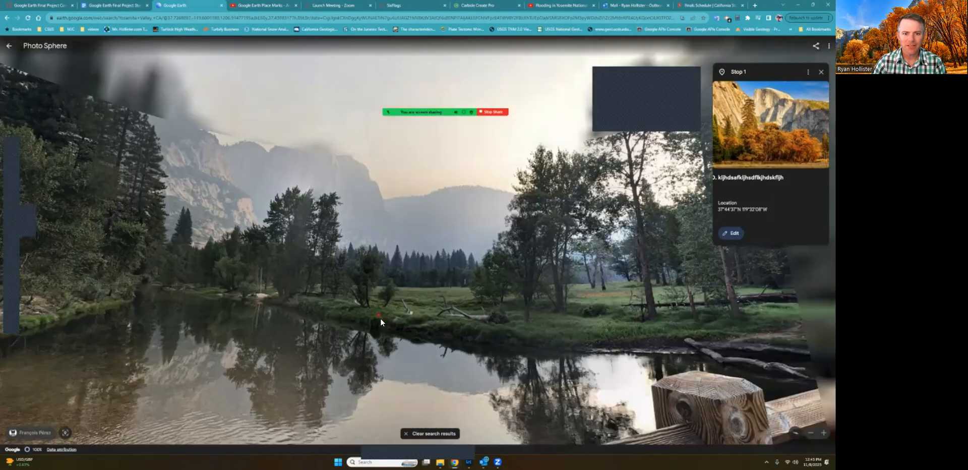
drag(416, 208, 168, 191)
drag(554, 267, 220, 231)
drag(591, 285, 324, 250)
drag(404, 249, 208, 414)
drag(498, 276, 274, 209)
drag(267, 181, 109, 167)
drag(420, 236, 12, 272)
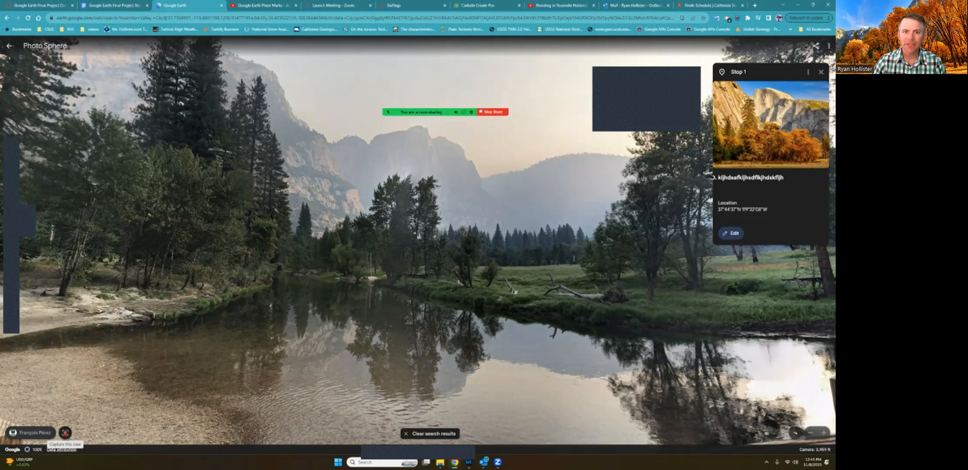
click(65, 432)
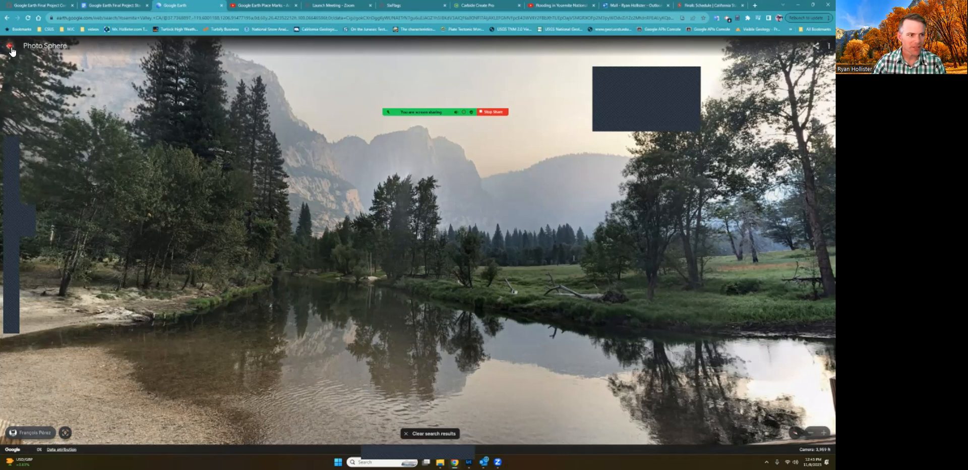
click(9, 47)
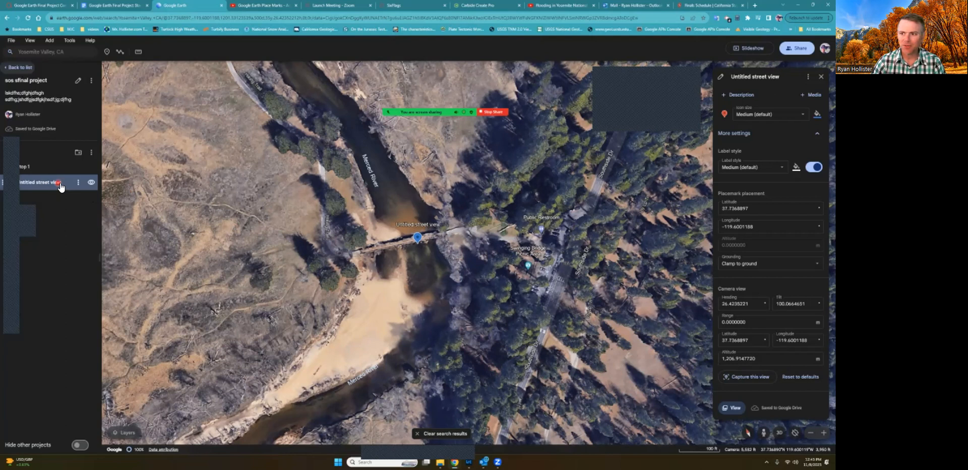
Step: Rename the captured street view "Stop 2" and give it the description "swinging bridge flood"
click(66, 187)
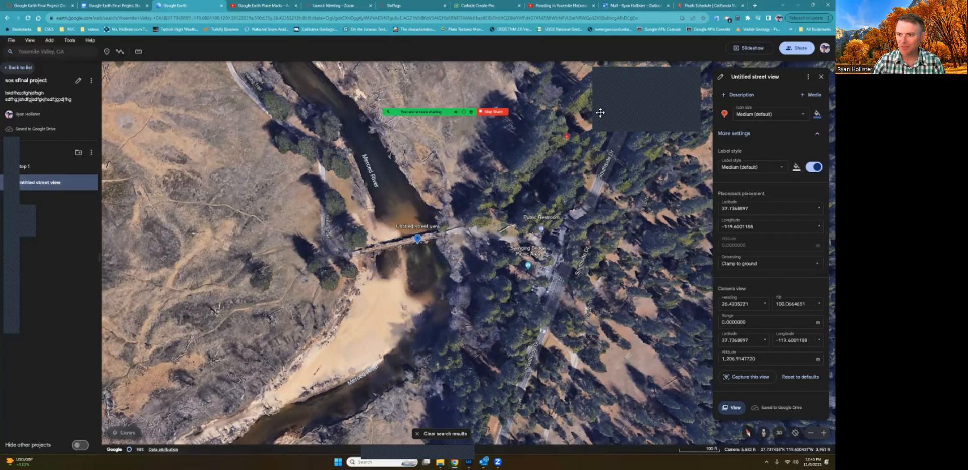
click(759, 76)
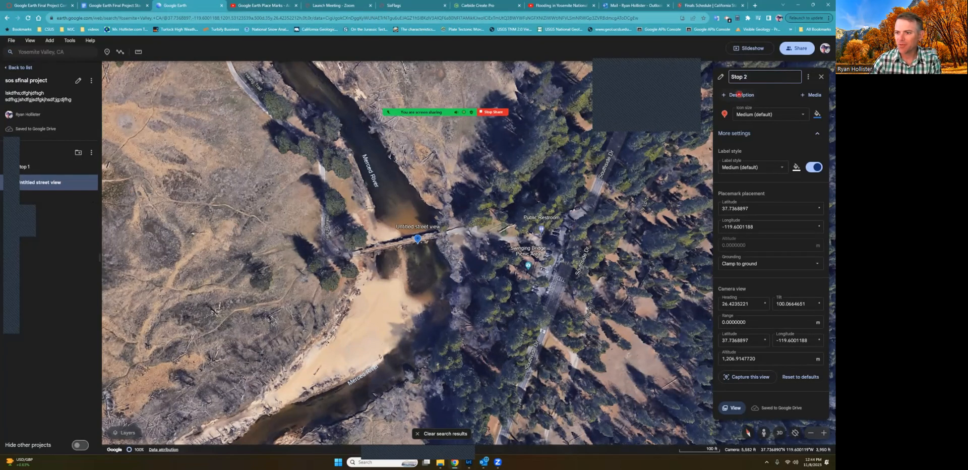
click(739, 95)
text(swinging bridge flood)
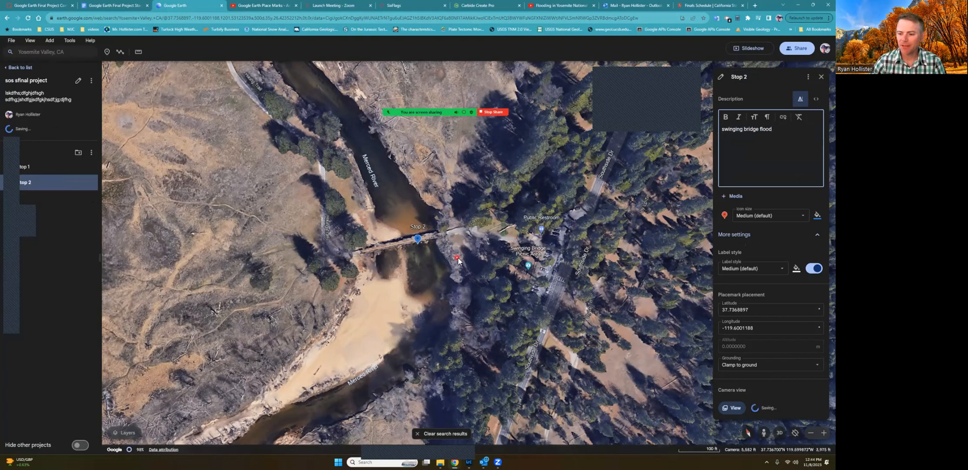
Step: Tilt and orbit the map around the Stop 2 bridge to look up the valley toward the cliffs
middle_drag(391, 265, 388, 135)
drag(274, 226, 253, 300)
middle_drag(361, 294, 371, 292)
drag(352, 290, 307, 283)
middle_drag(353, 250, 357, 232)
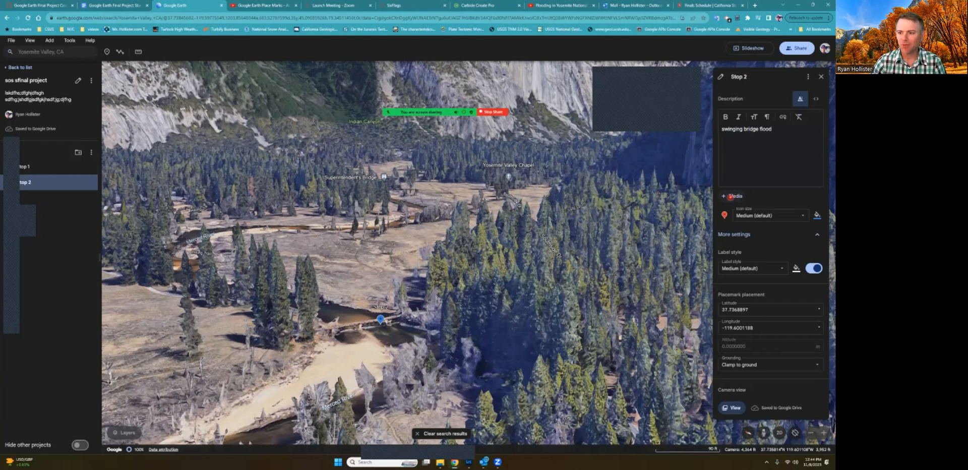
Step: Switch to YouTube, skim the "Flooding in Yosemite National Park impacting tourism" video, and copy its web address
click(568, 10)
click(221, 280)
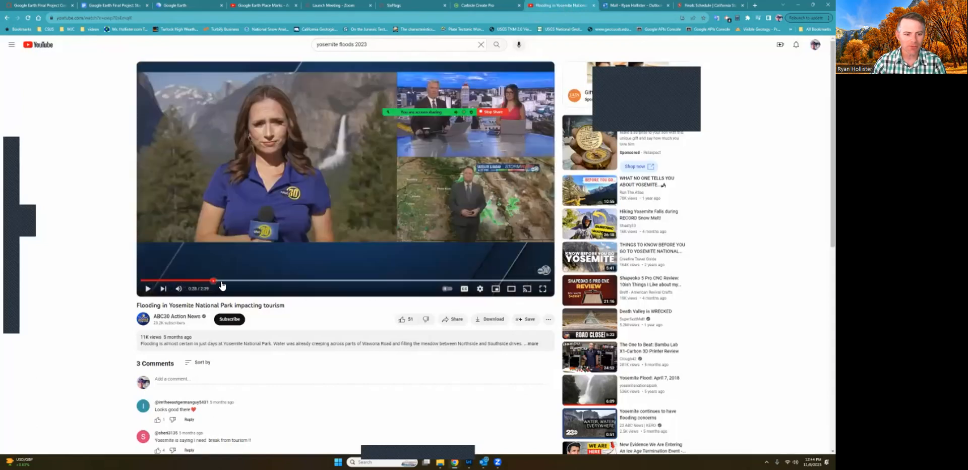
click(193, 281)
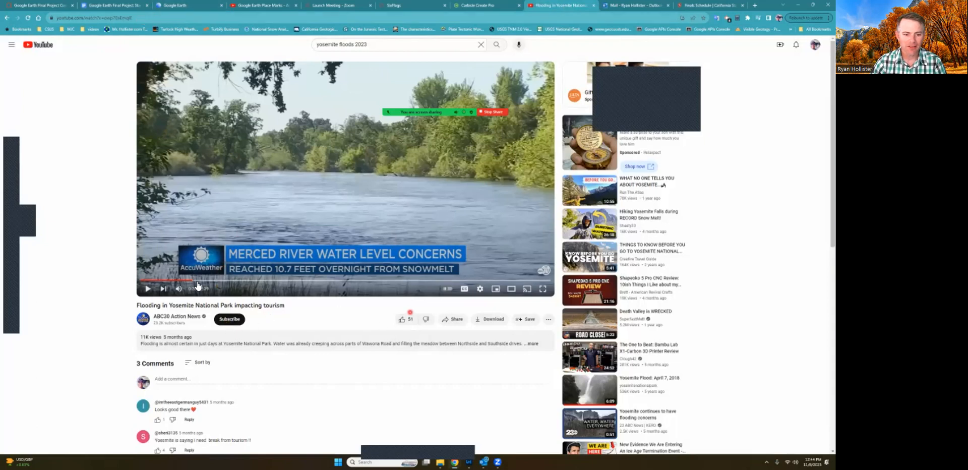
click(136, 18)
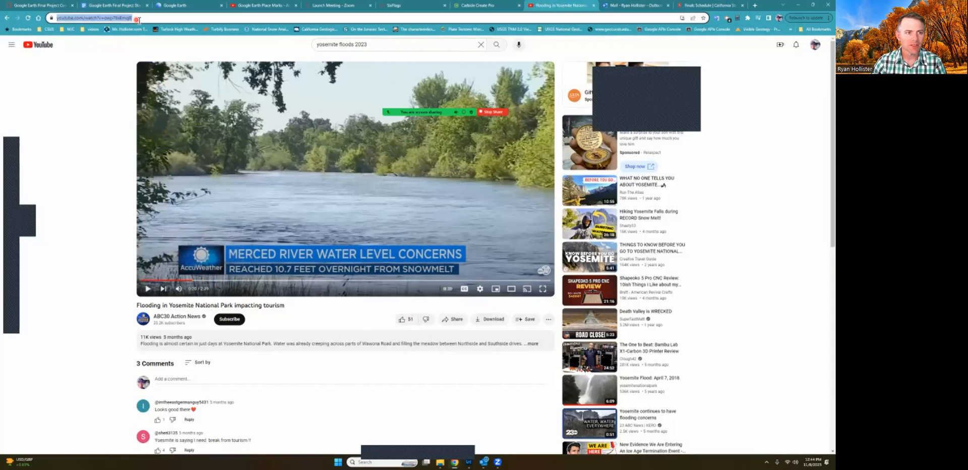
right_click(136, 19)
click(160, 63)
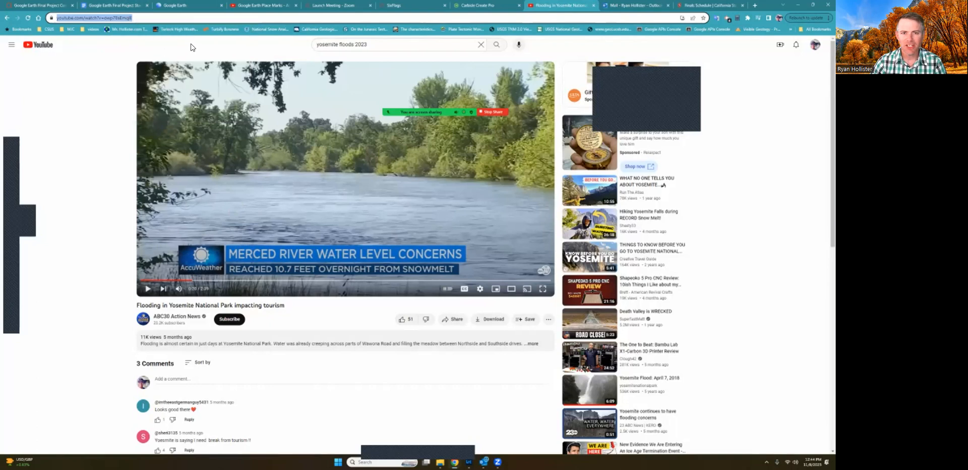
Step: Switch back to Google Earth and add the copied YouTube video URL as media for Stop 2
click(193, 8)
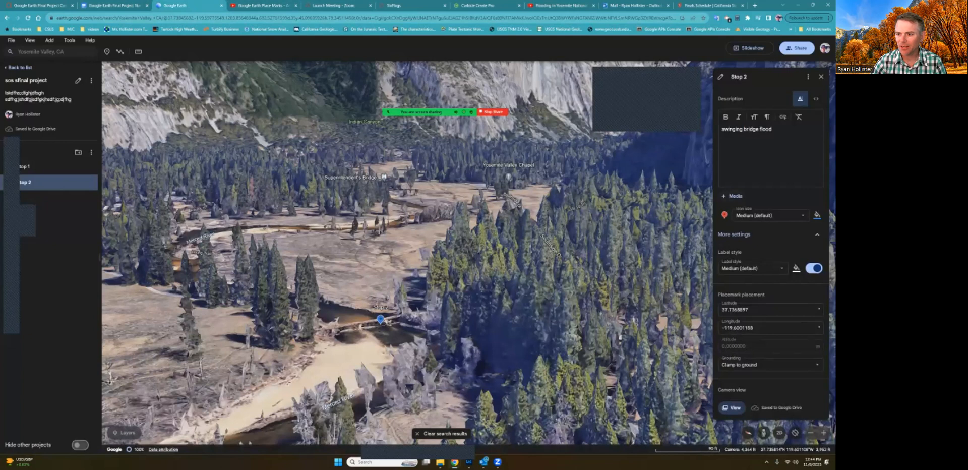
click(732, 195)
click(762, 215)
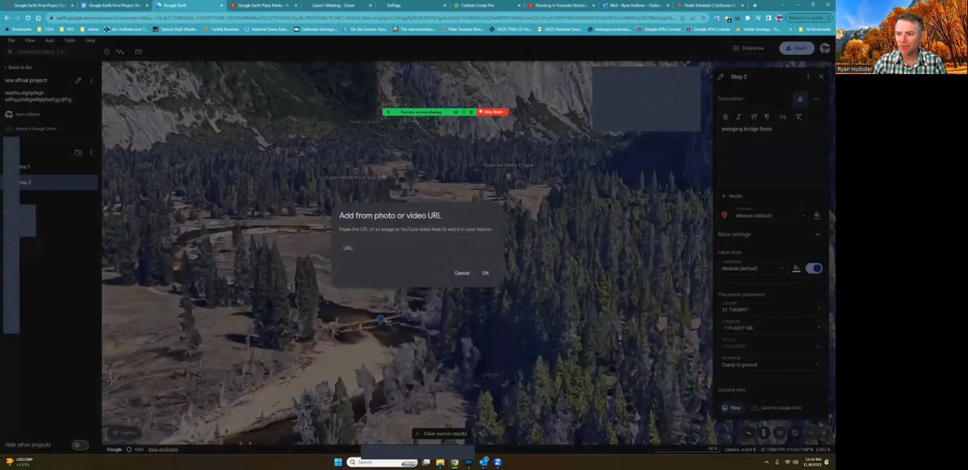
click(407, 249)
key(ctrl+v)
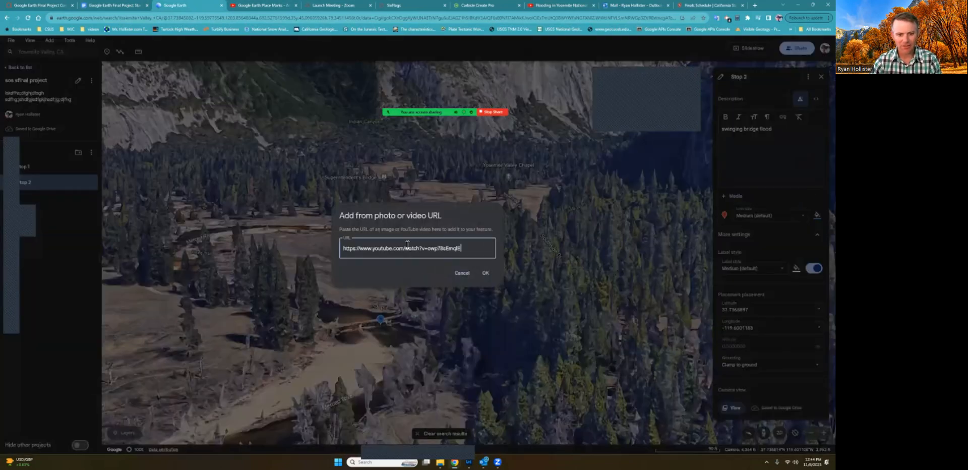
click(485, 275)
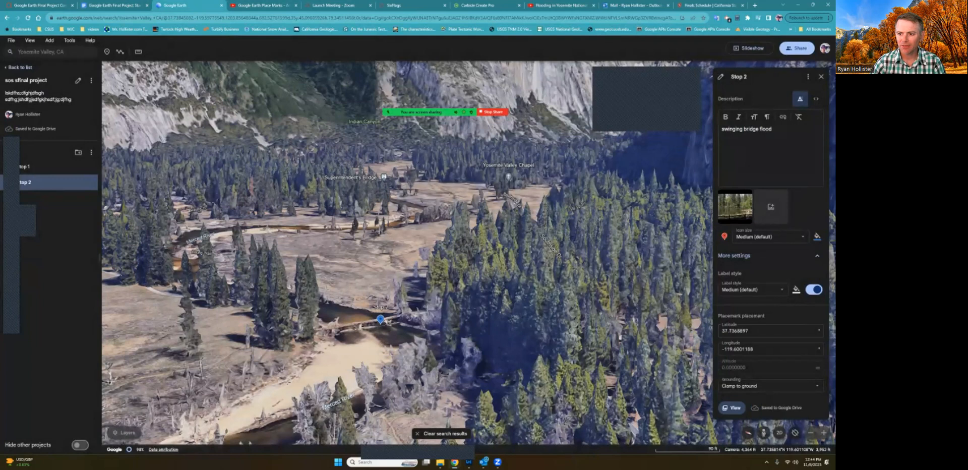
Step: Preview the finished Stop 2 card, play its flood video at full size, and return to the map
click(731, 408)
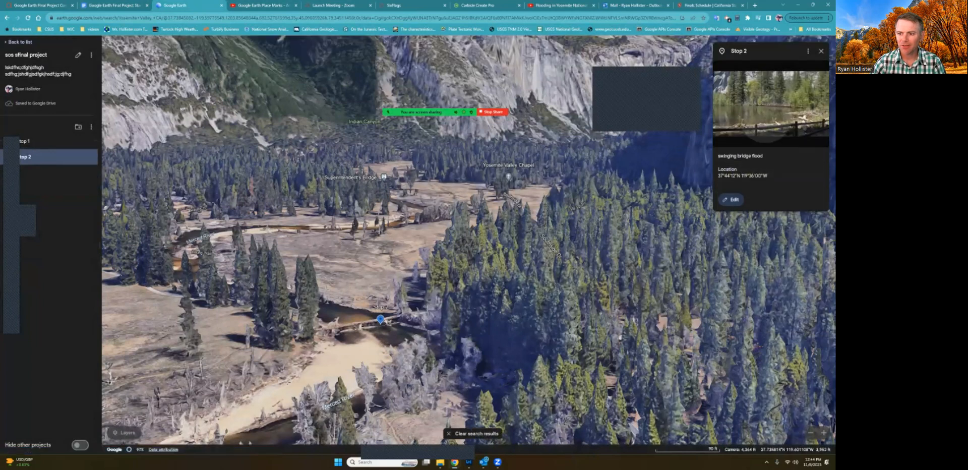
click(771, 130)
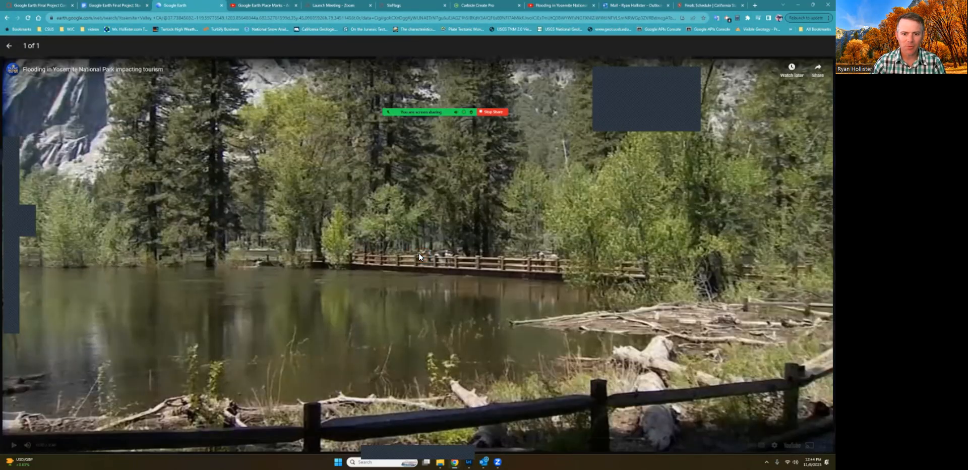
click(417, 253)
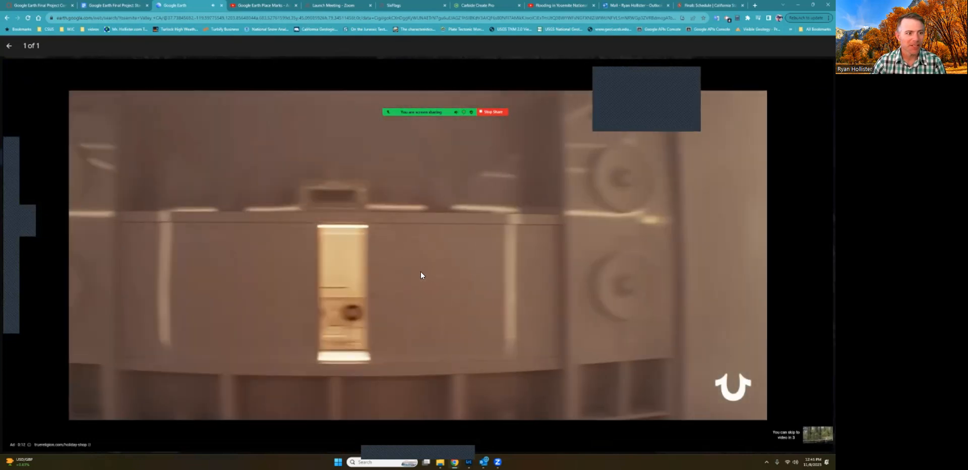
click(9, 46)
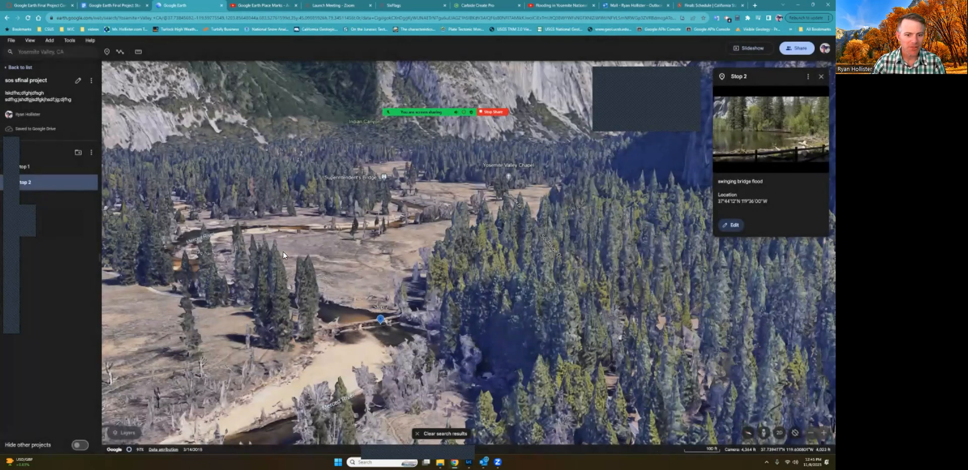
Step: Travel across the map from the Stop 2 bridge to Breeze Lake and view the surrounding peaks toward the horizon
scroll(282, 251, down, 8)
middle_drag(289, 246, 289, 295)
scroll(288, 295, down, 4)
scroll(288, 296, down, 3)
drag(350, 284, 359, 152)
drag(364, 241, 242, 230)
drag(360, 166, 353, 272)
drag(371, 151, 333, 256)
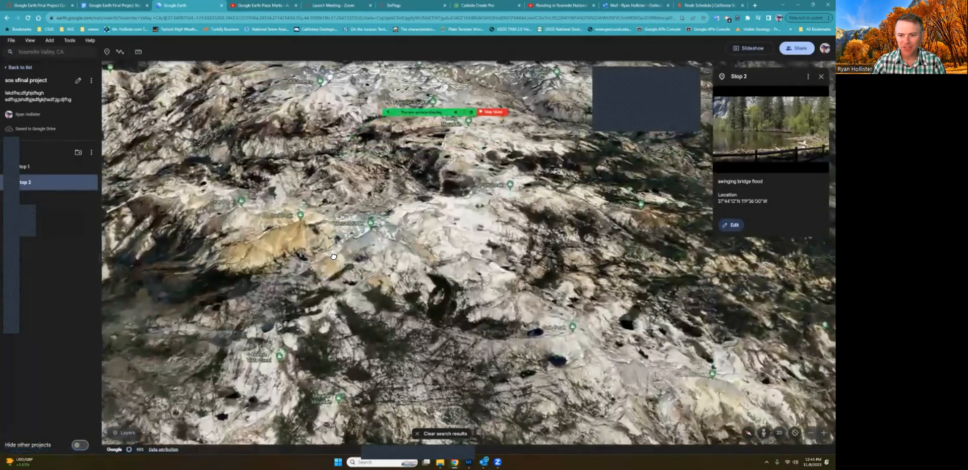
scroll(552, 325, up, 3)
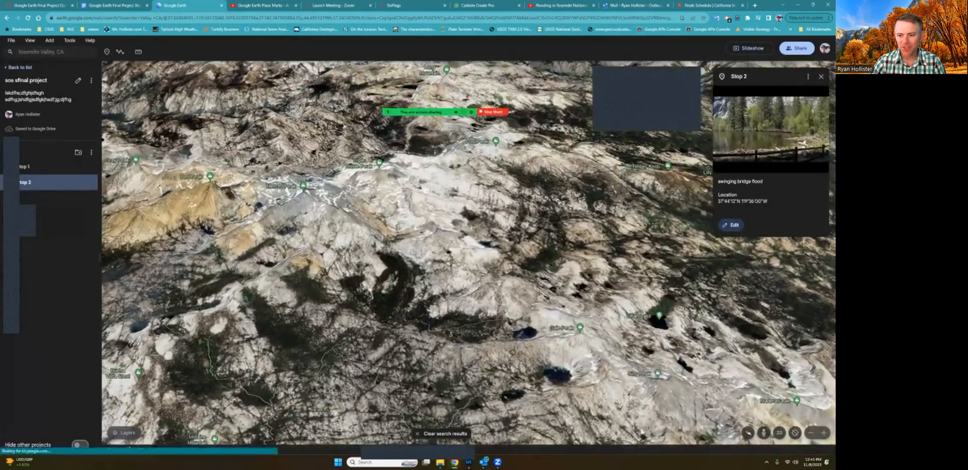
scroll(566, 333, up, 5)
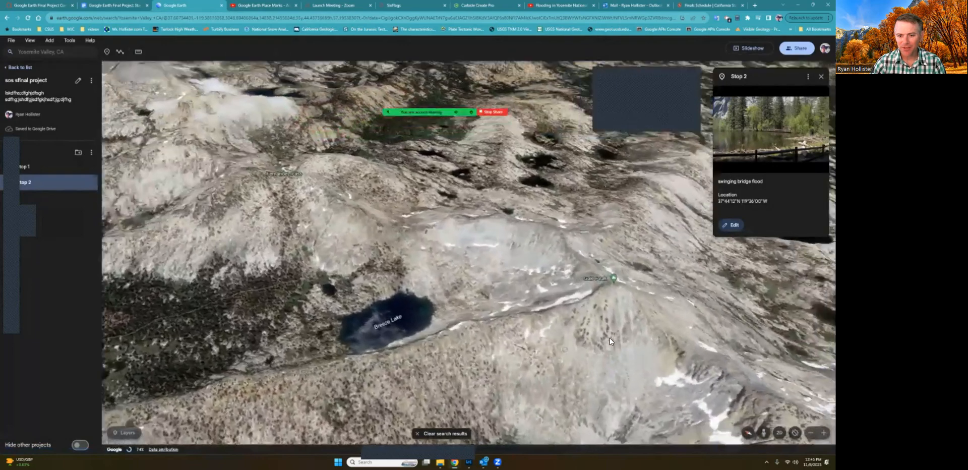
middle_drag(610, 341, 602, 393)
drag(386, 339, 453, 356)
middle_drag(454, 356, 600, 318)
scroll(468, 331, up, 3)
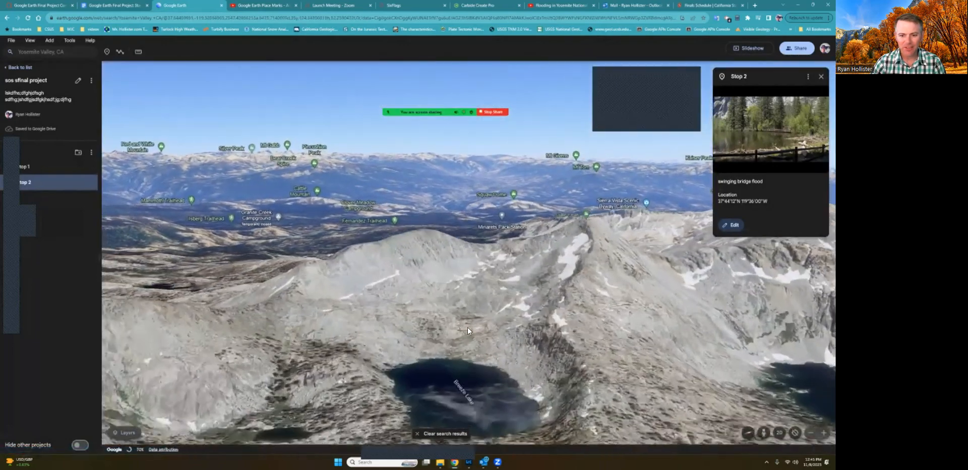
Step: Add a placemark on the slope above Breeze Lake and name it "fdgsdfgsdfg"
click(111, 53)
click(482, 292)
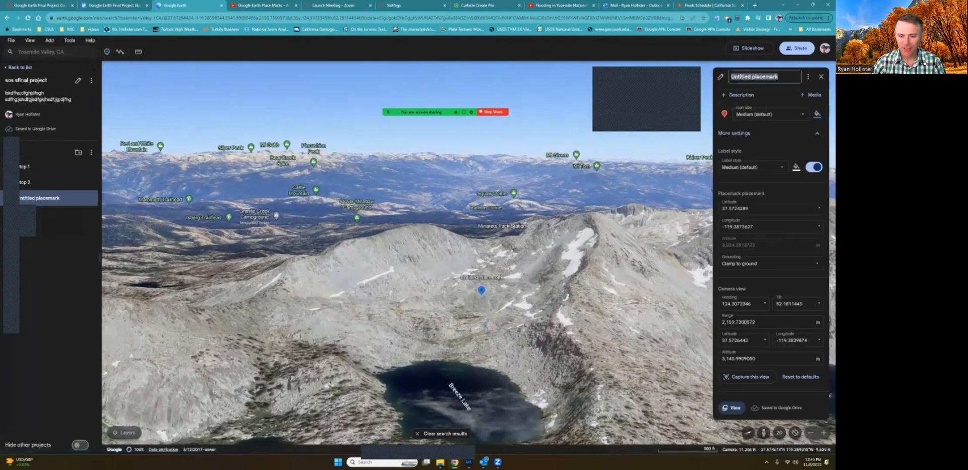
text(fdgsdfgsdfg)
click(730, 408)
Step: Draw a closed polygon of about 2.45 million ft² around the lake's shoreline and save it to the project
drag(483, 313, 371, 286)
drag(440, 264, 302, 239)
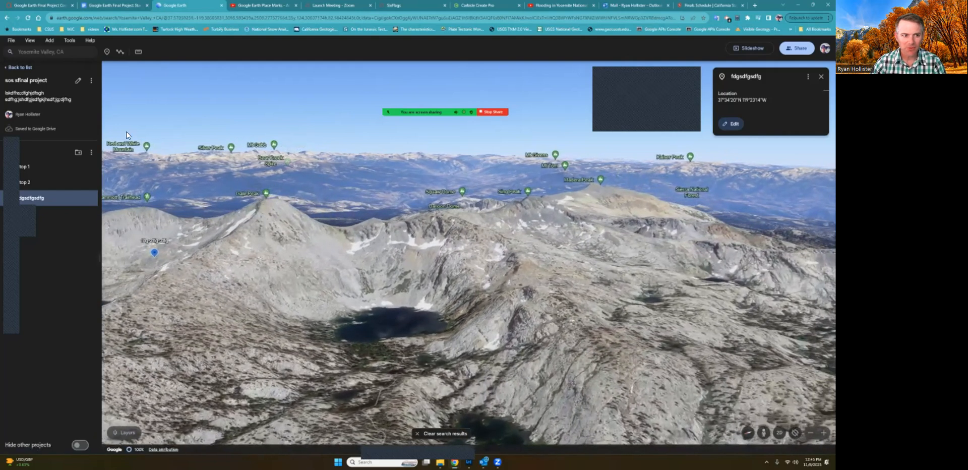
click(120, 52)
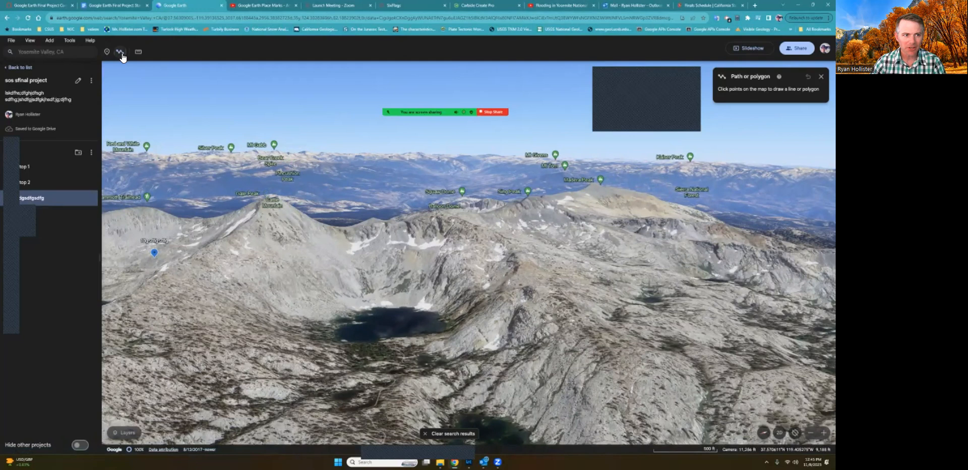
click(320, 341)
click(324, 313)
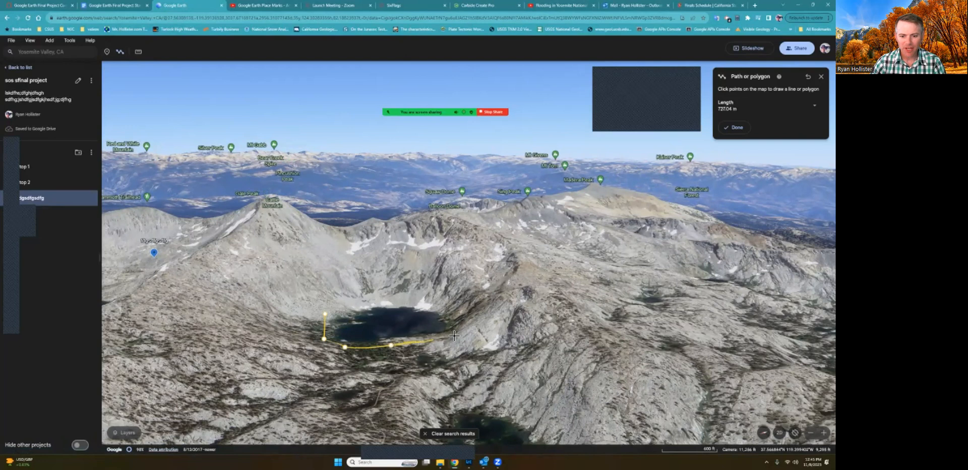
click(379, 301)
click(325, 314)
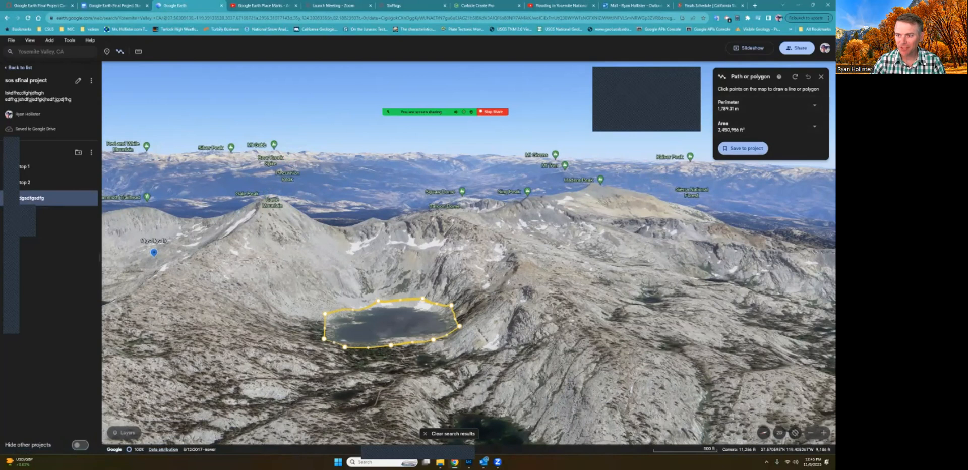
click(742, 149)
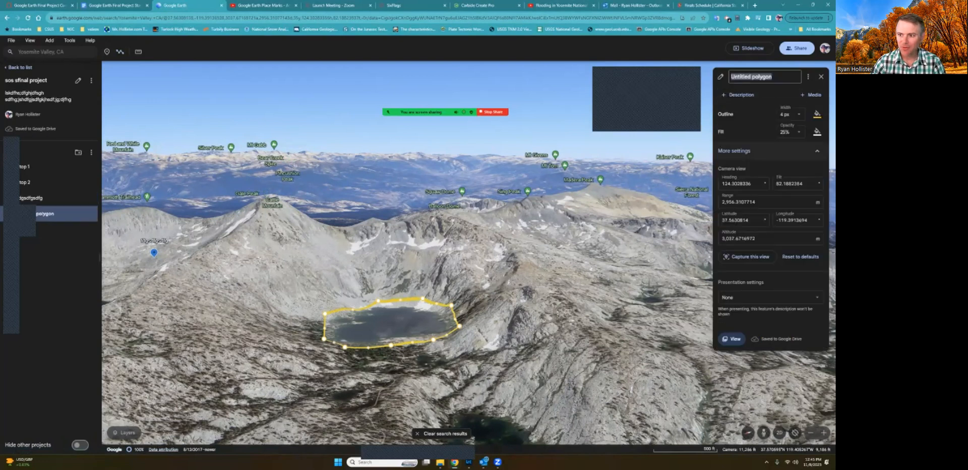
Step: Set the lake polygon's outline color to blue and its fill opacity to 0%
click(818, 114)
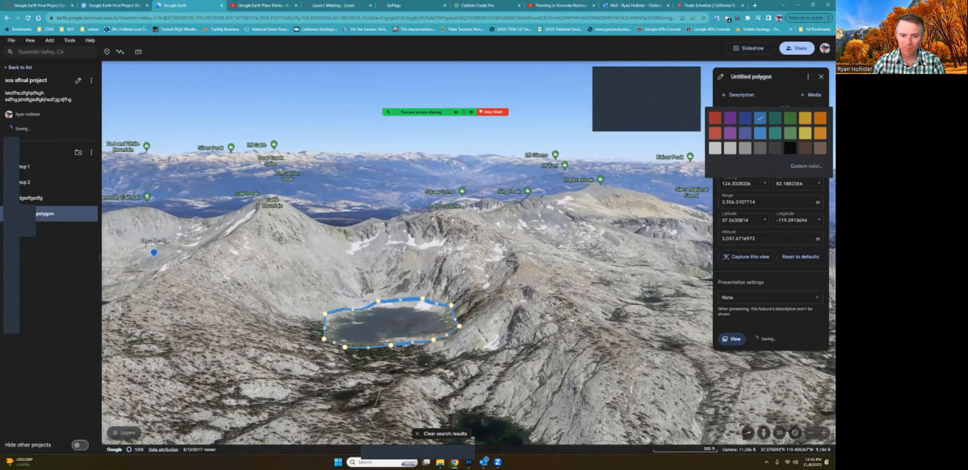
click(760, 132)
click(794, 132)
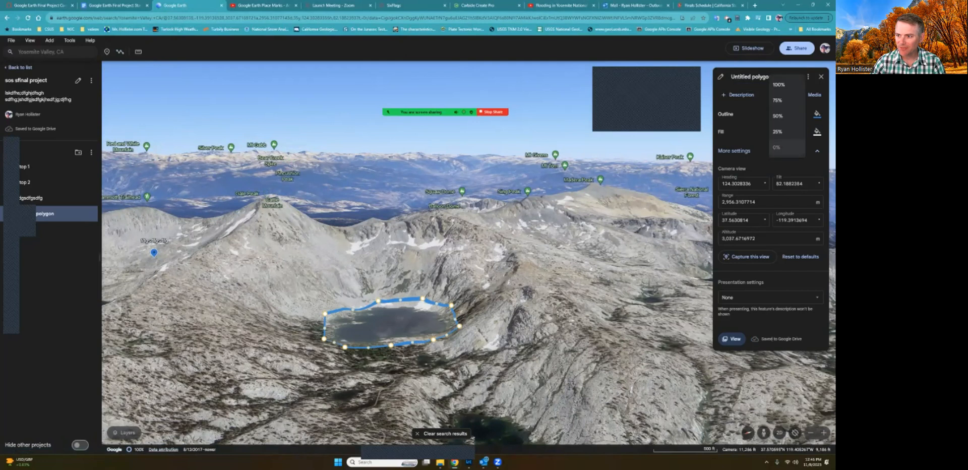
click(777, 148)
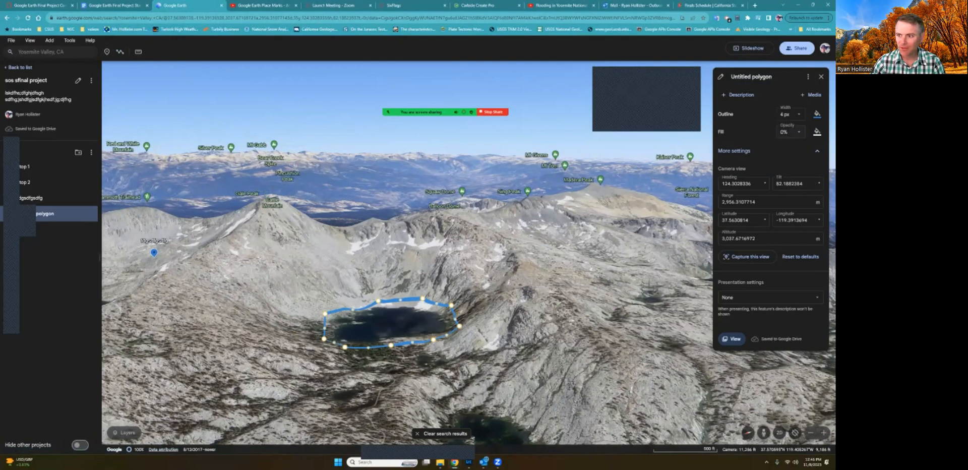
Step: Try the polygon's fill opacity at 100% and 25%, and set it back to 0%
click(794, 131)
click(779, 69)
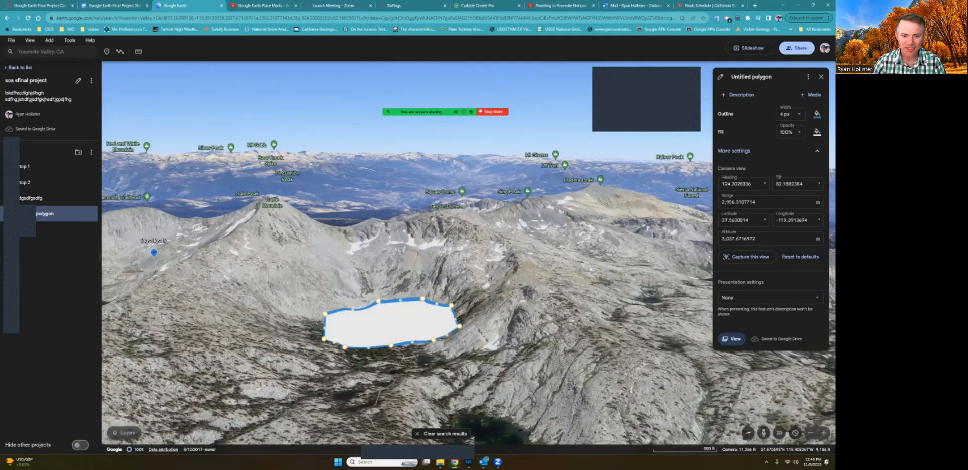
click(795, 132)
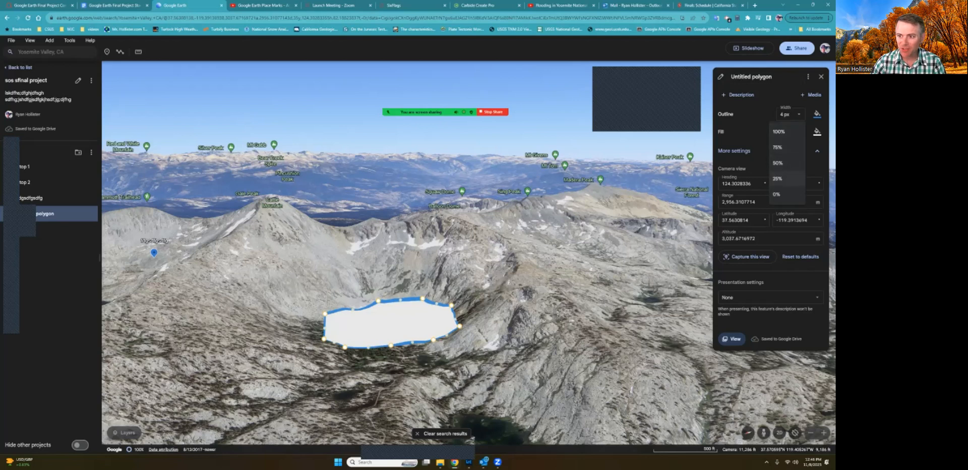
click(779, 179)
click(795, 131)
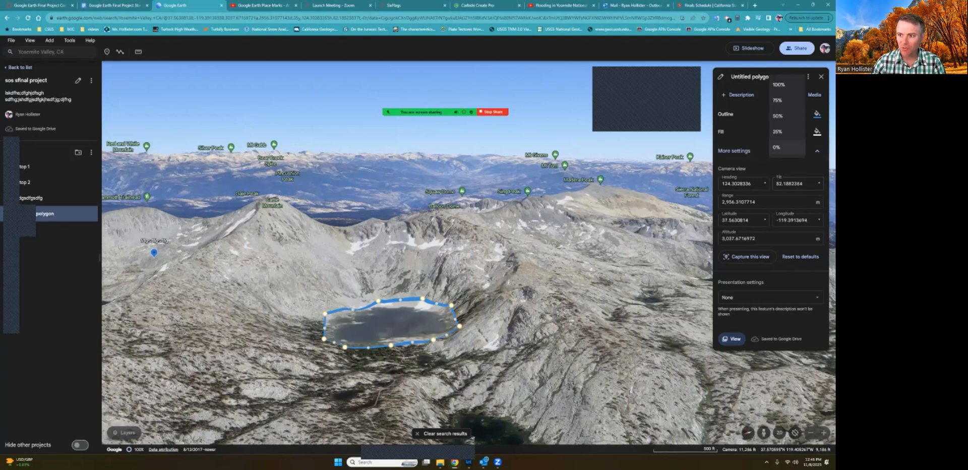
click(777, 147)
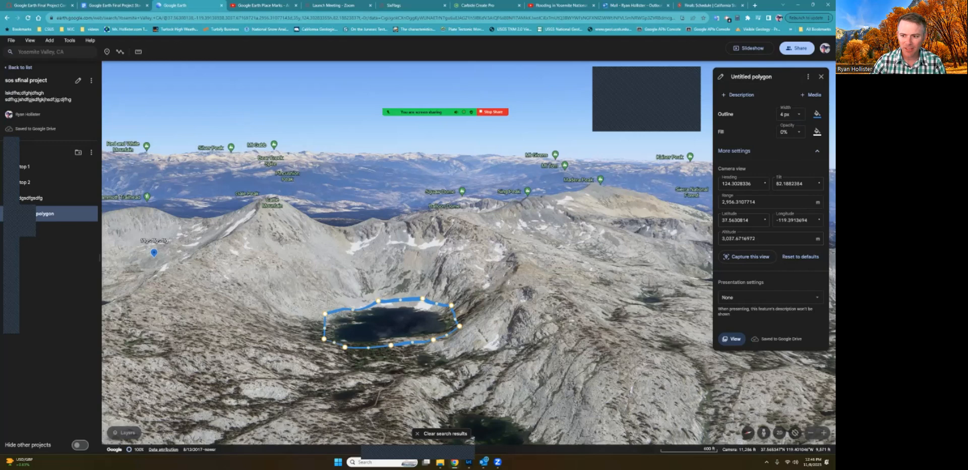
Step: Capture a closer view of the lake as the polygon's camera view and add a short placeholder description
scroll(443, 325, up, 5)
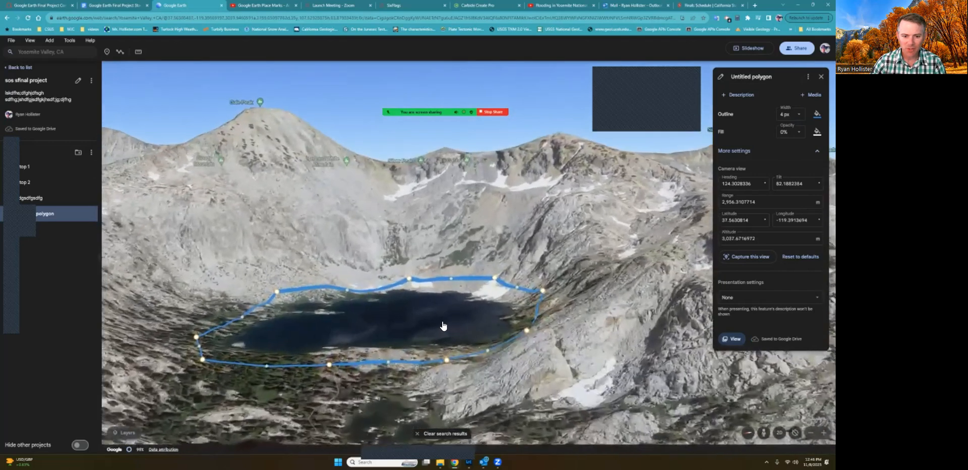
click(746, 257)
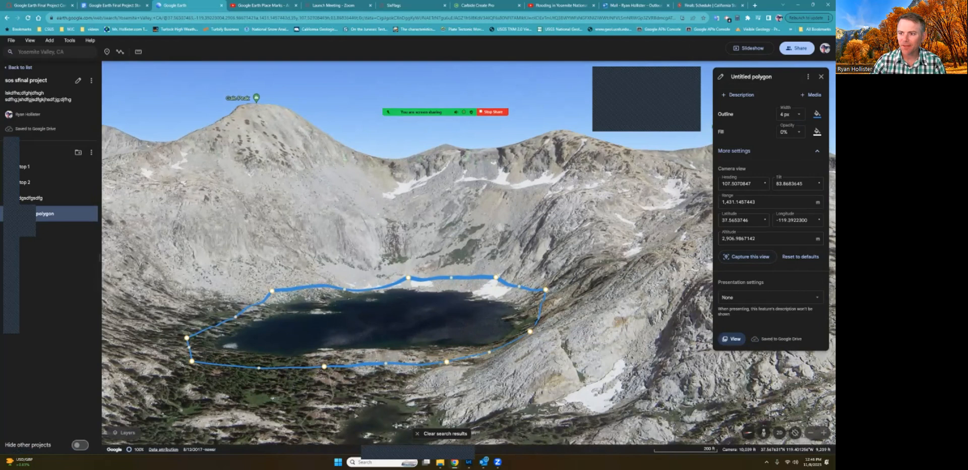
click(737, 94)
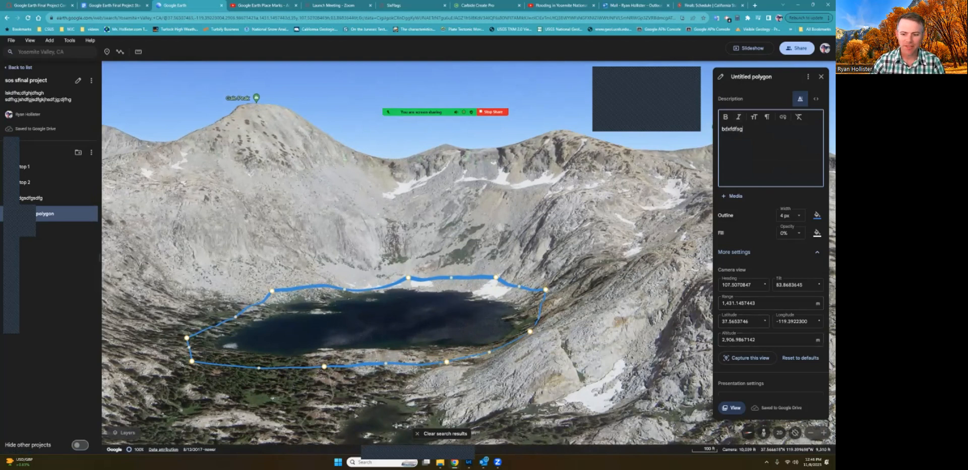
click(731, 408)
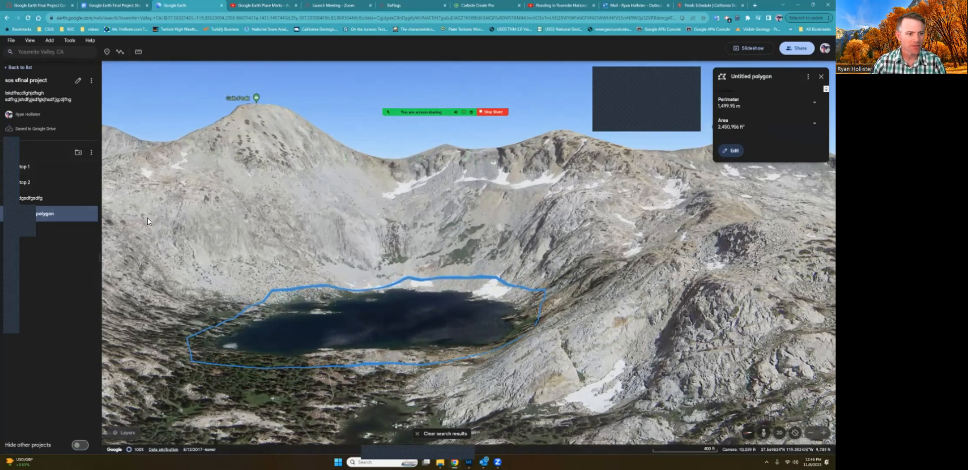
Step: Add a new slide to the project
drag(196, 226, 254, 230)
middle_drag(255, 229, 256, 255)
drag(254, 255, 116, 200)
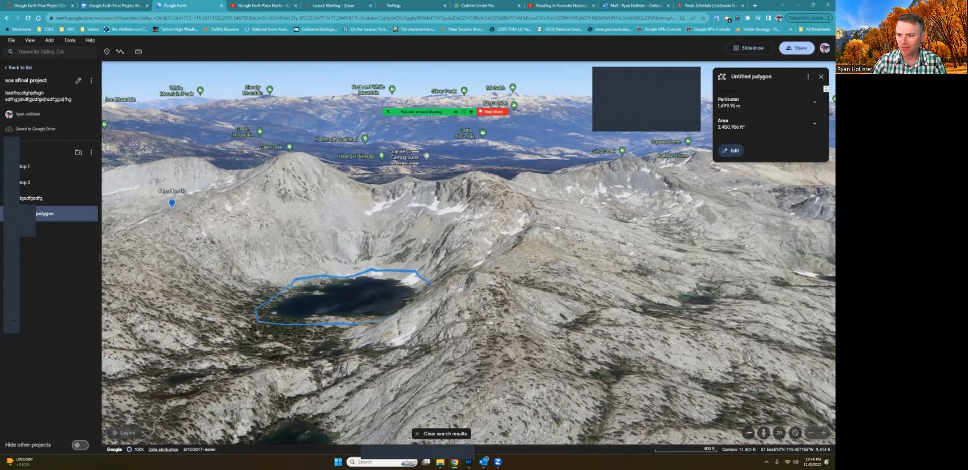
click(93, 155)
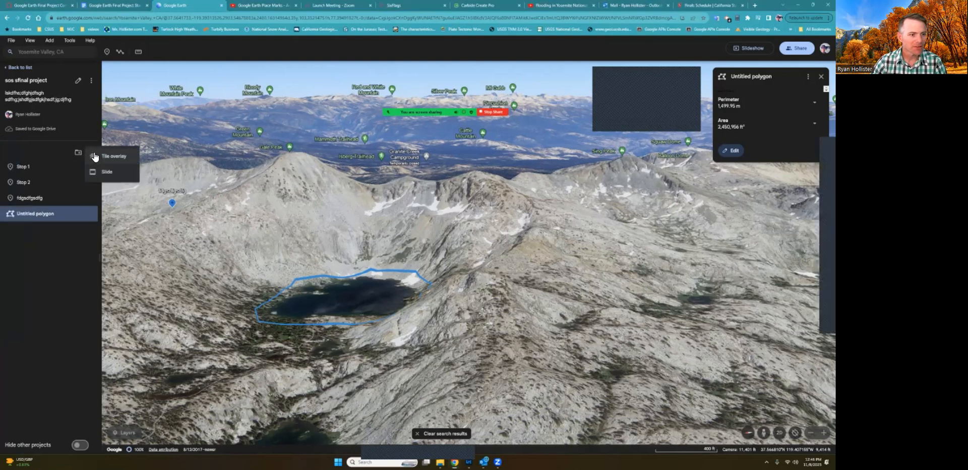
click(89, 155)
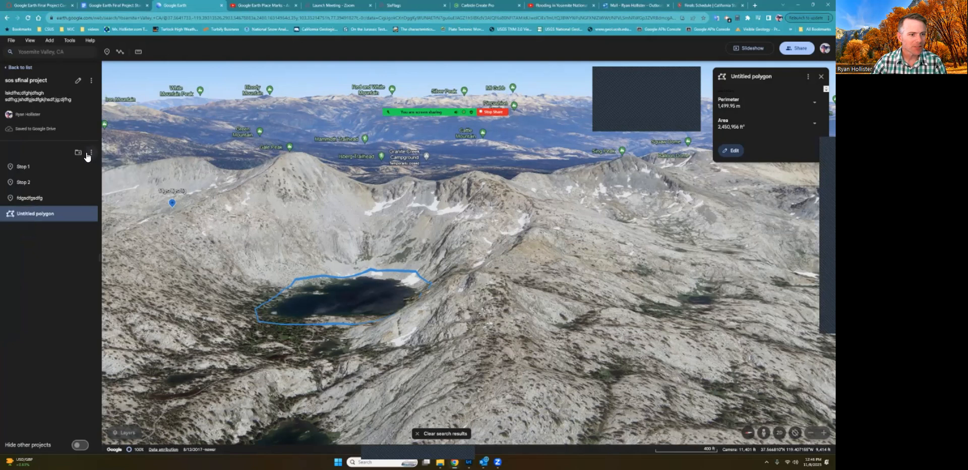
click(91, 153)
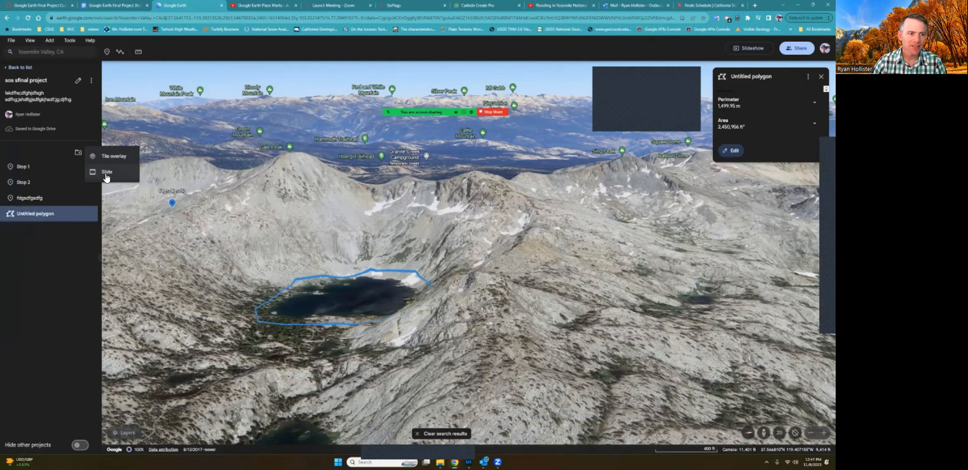
click(106, 172)
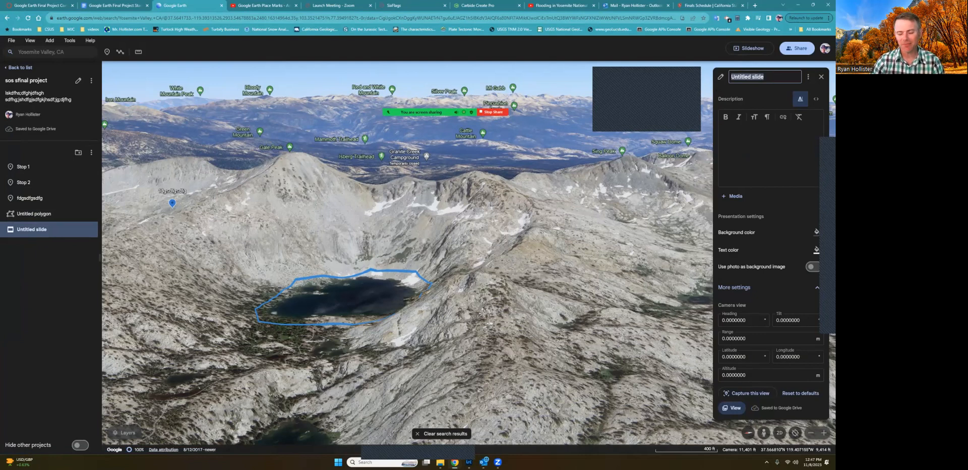
Step: Title the slide "Title of Project" and fill its description with three lines of placeholder text
click(750, 137)
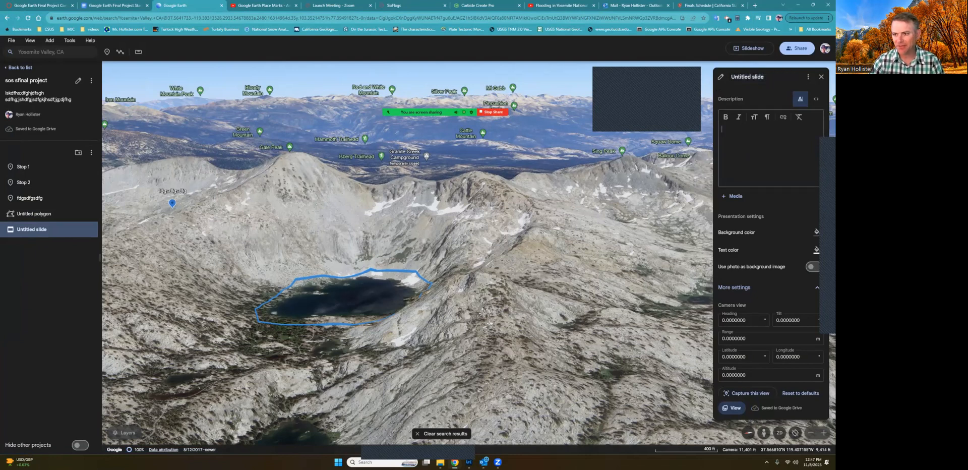
triple_click(749, 77)
text(Title of Project)
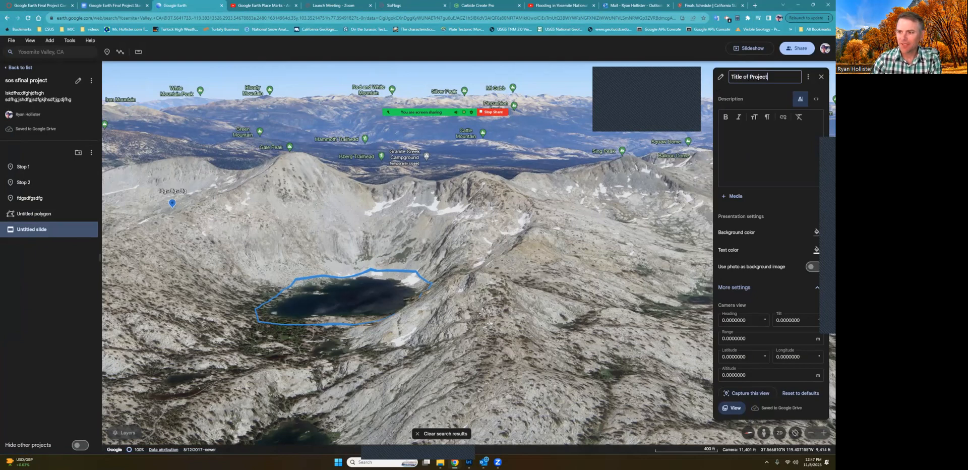
click(750, 136)
text(fdsdfgdfgdsfgsdf)
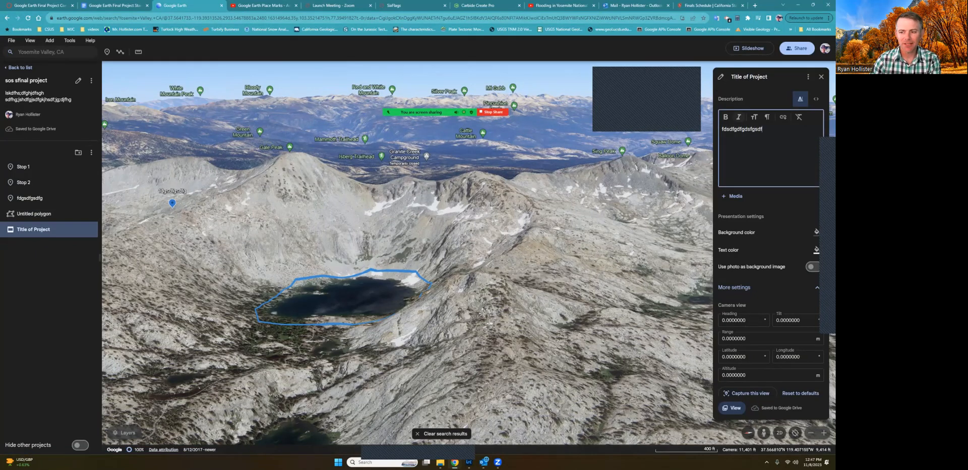
text(g sdfgkljdsfkjl;kldjs)
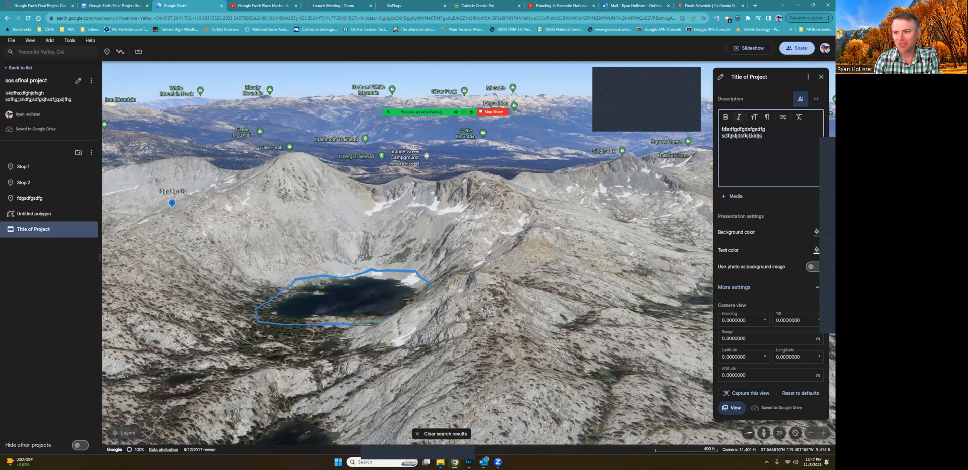
text(g dfghkldjsfhg;sdfhg;jh)
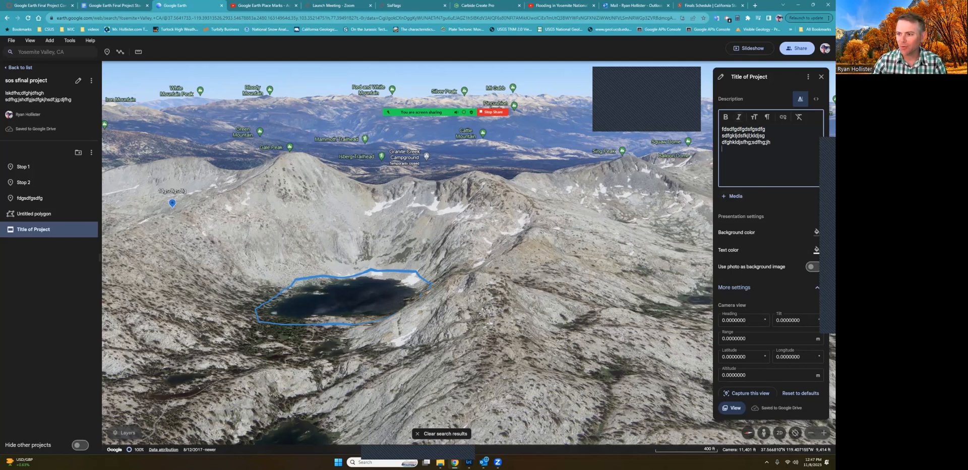
Step: Give the title slide a dark blue background and move it ahead of Stop 1 in the project list
click(817, 232)
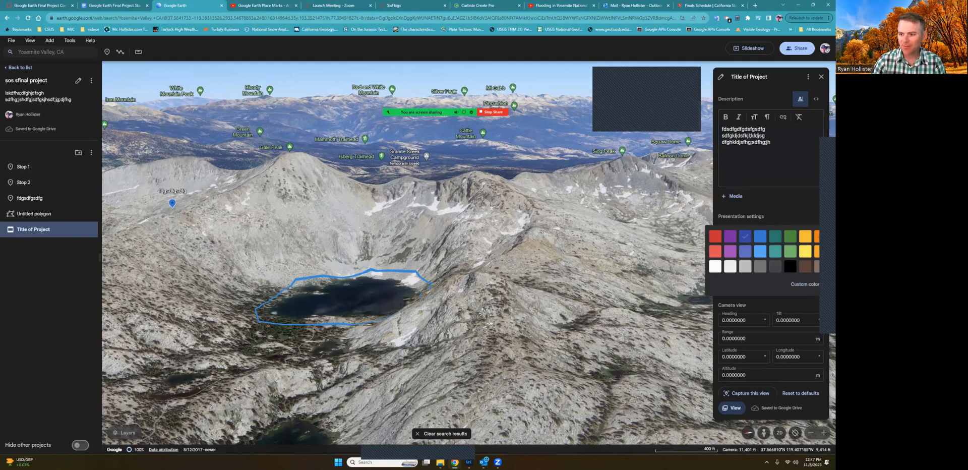
click(745, 236)
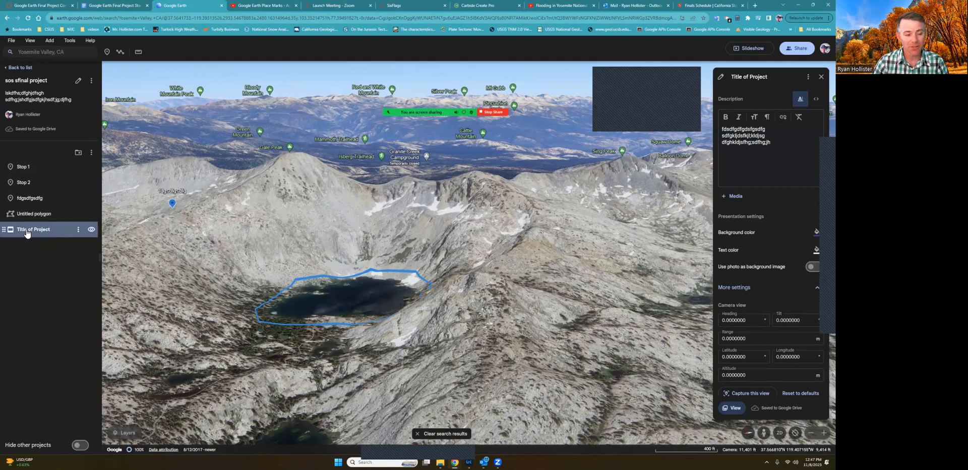
drag(26, 229, 22, 171)
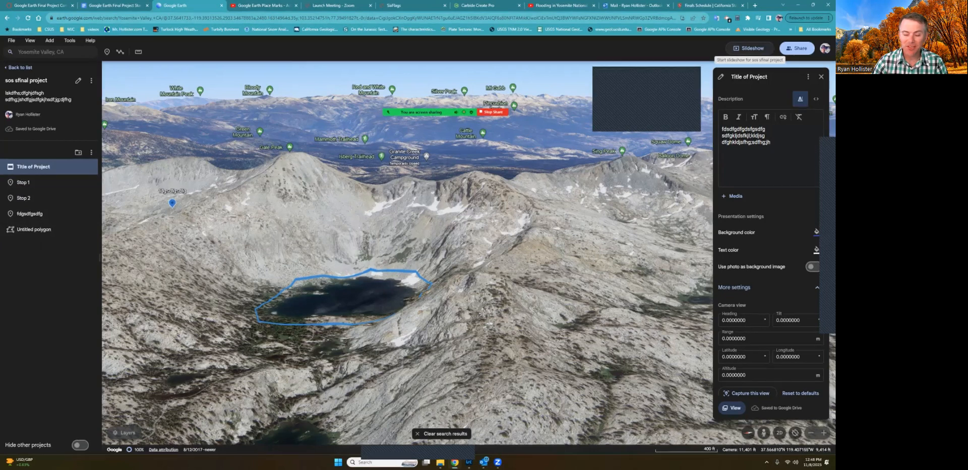
Step: Start the project slideshow from the title slide and expand its table of contents
click(748, 48)
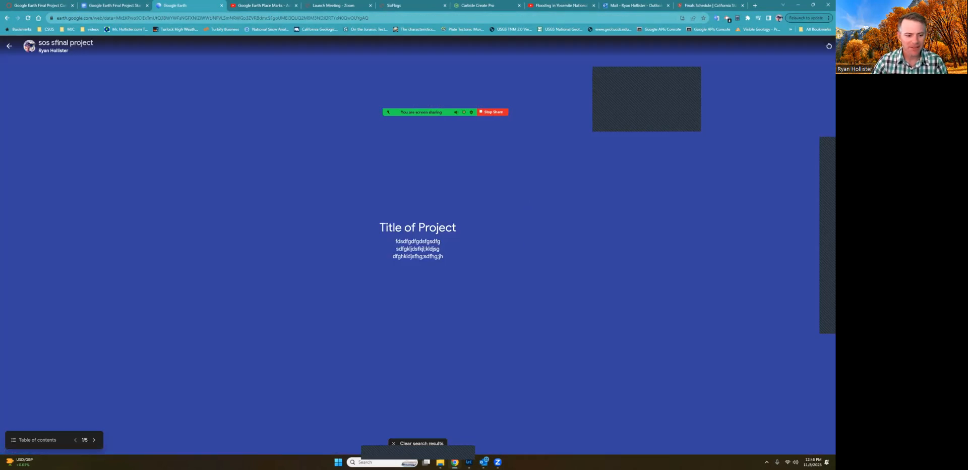
click(38, 439)
click(39, 439)
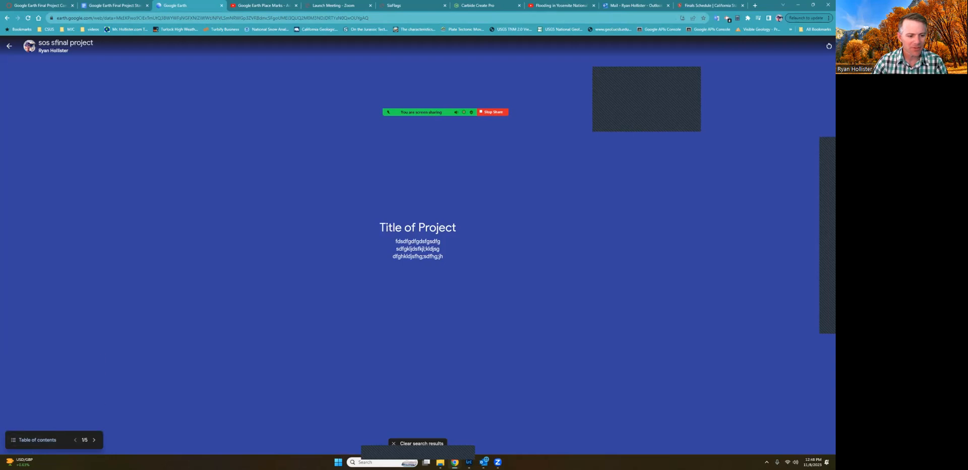
click(39, 439)
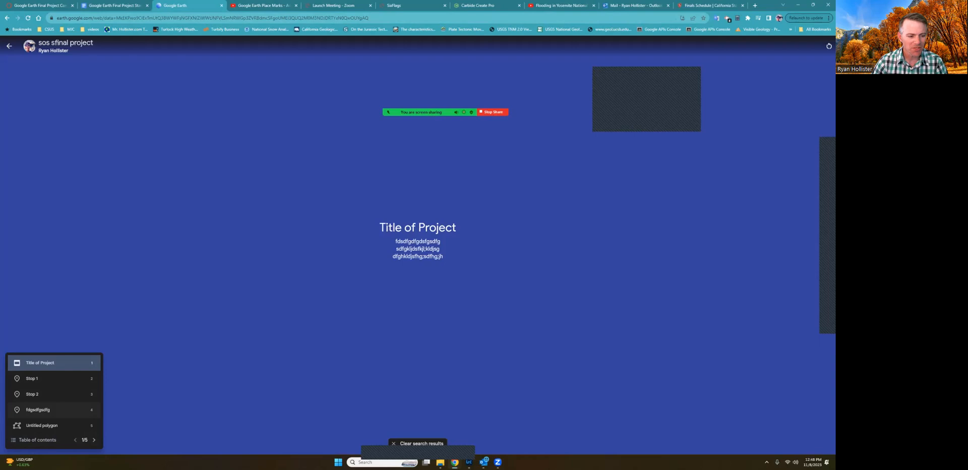
Step: Advance the slideshow through every stop to the polygon, jump back to Stop 1, and exit the presentation
click(93, 439)
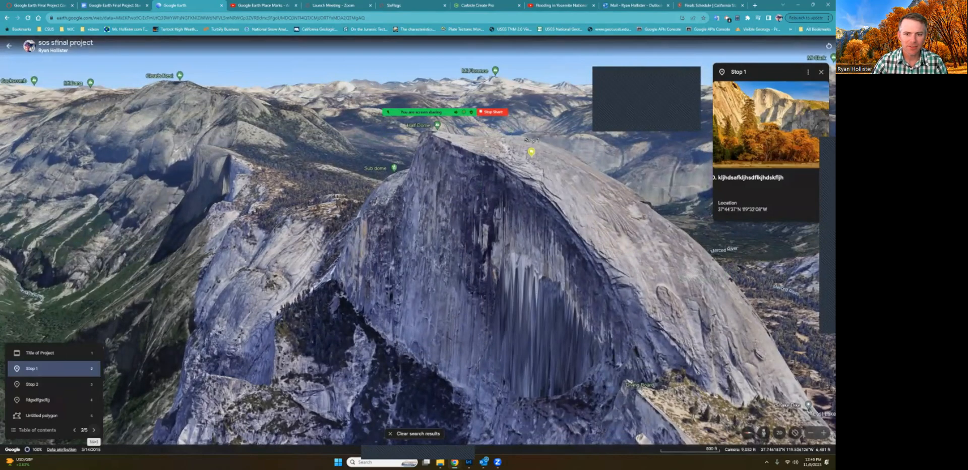
click(93, 429)
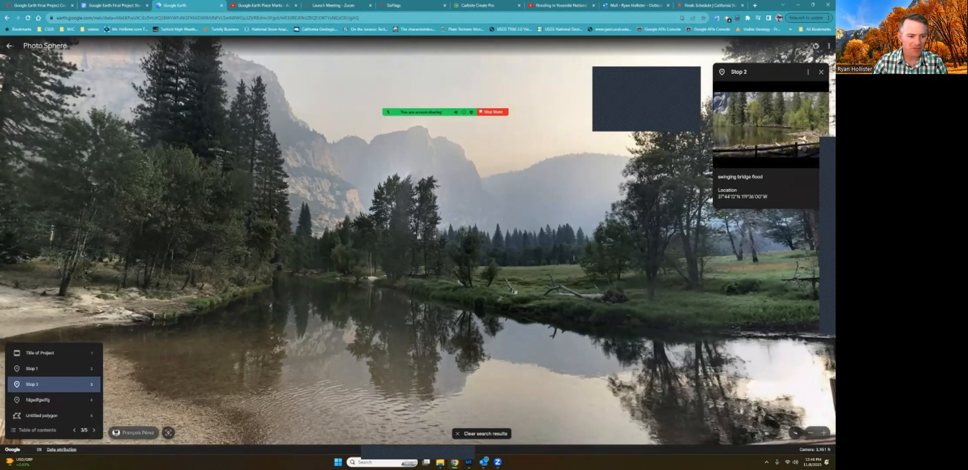
click(94, 430)
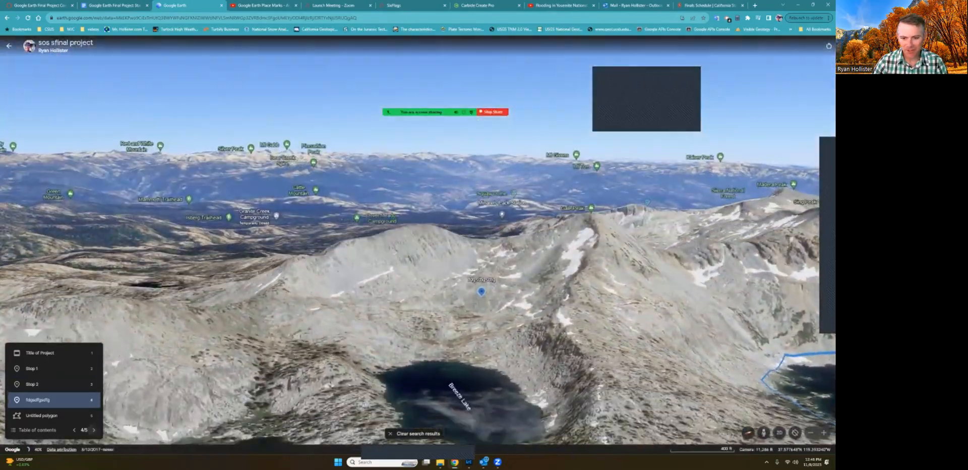
click(94, 430)
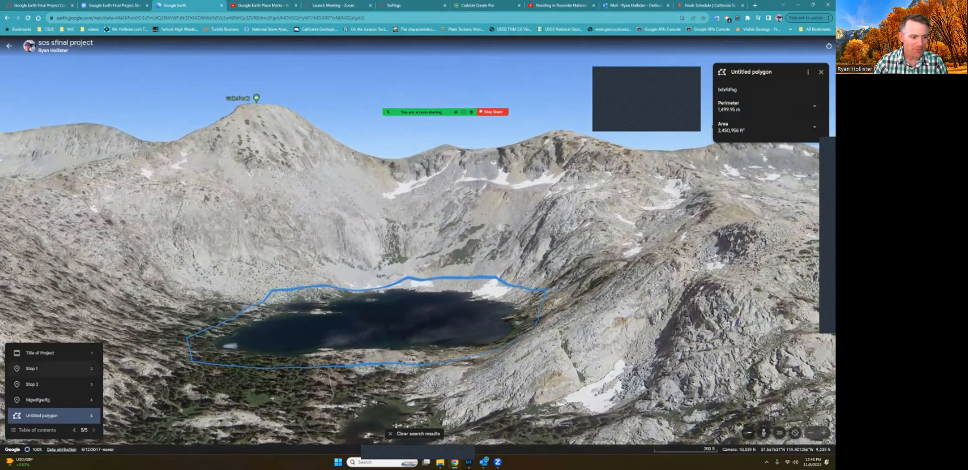
click(32, 368)
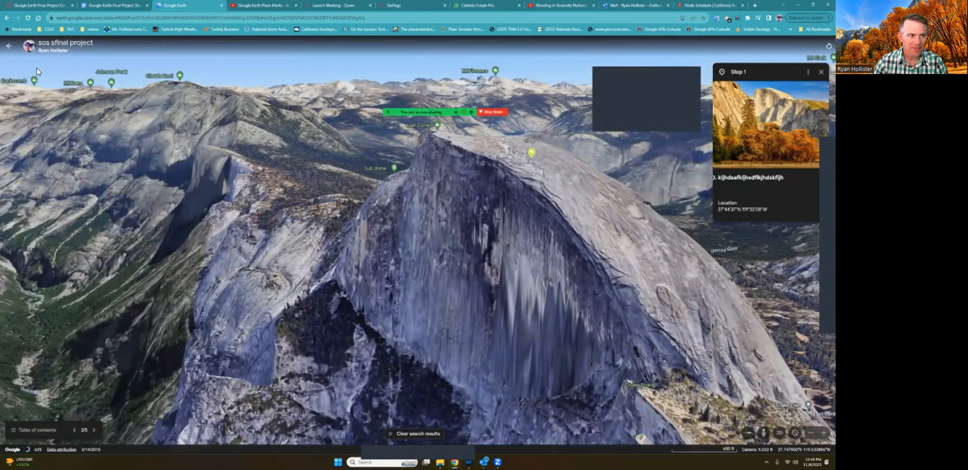
click(8, 46)
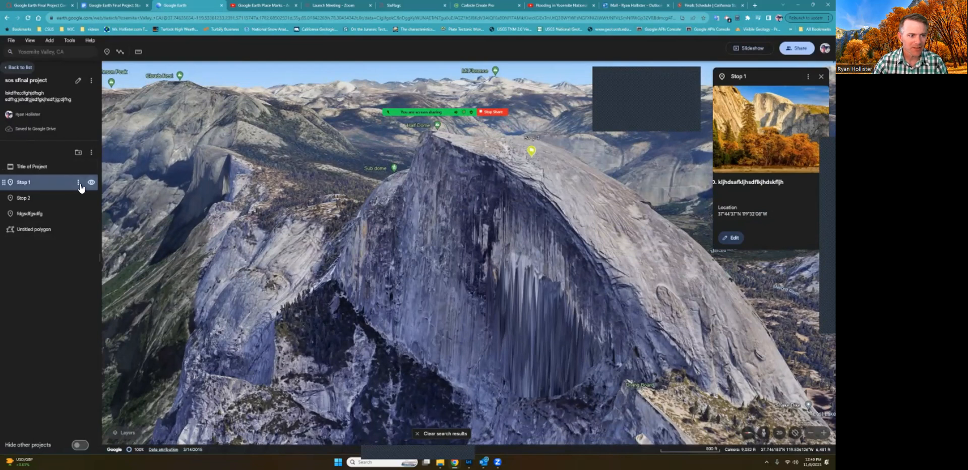
Step: Edit Stop 1 and add a second bullet reading "Link to whateveer" to its description
click(79, 184)
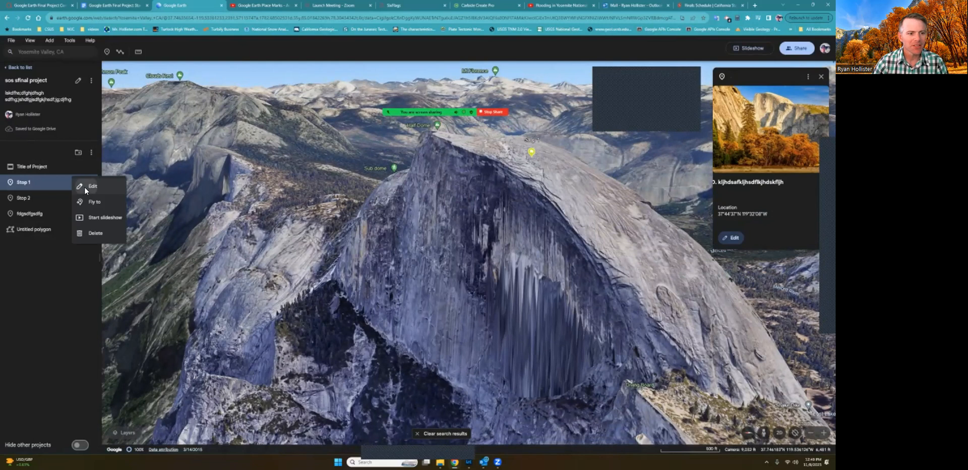
click(84, 187)
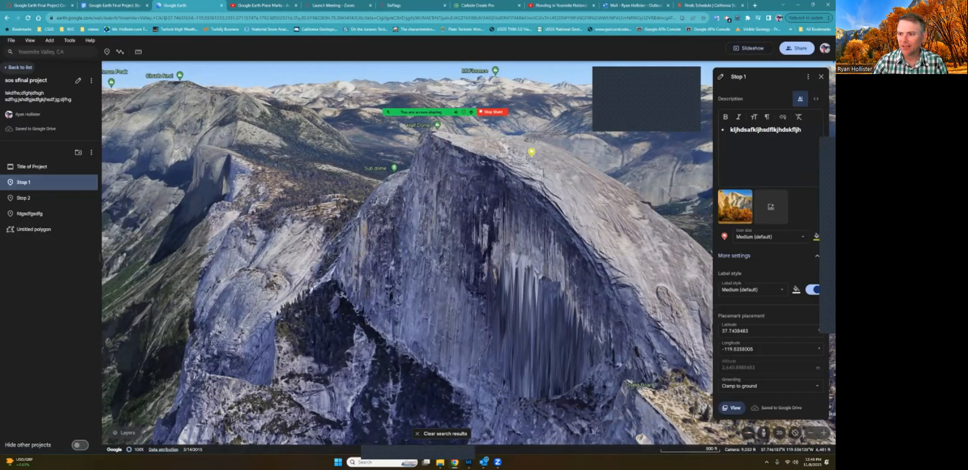
click(801, 130)
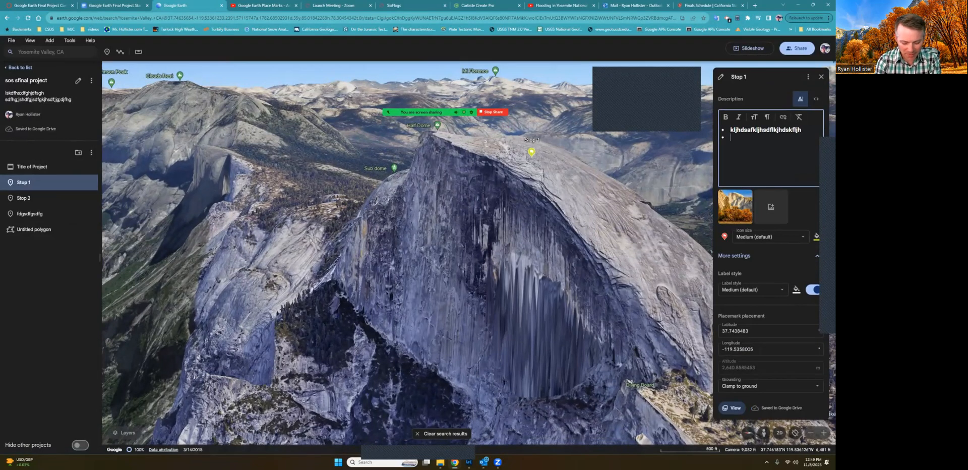
text(Link)
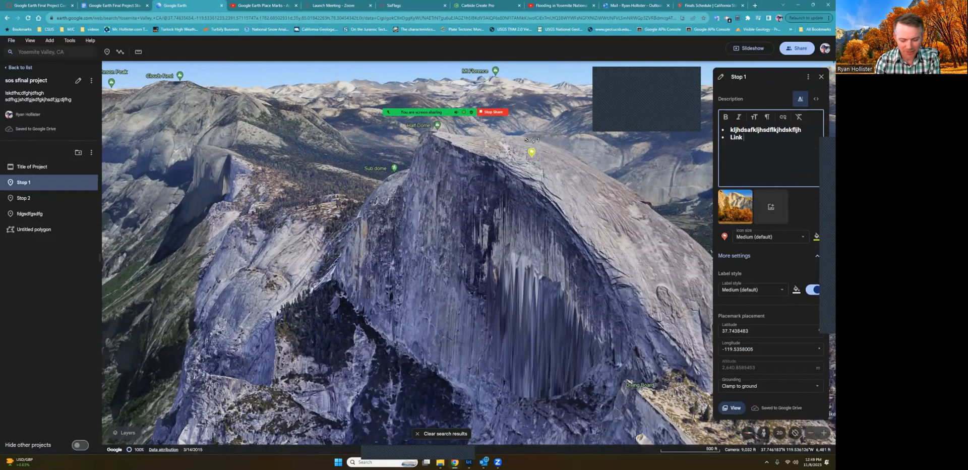
text( to whatevee)
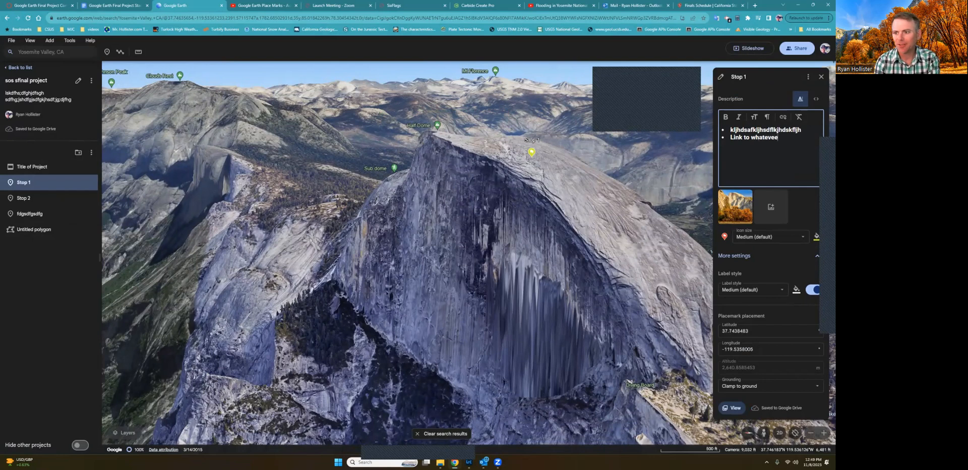
key(ctrl+shift+Left)
key(ctrl+shift+Left)
key(ctrl+shift+Left)
click(710, 5)
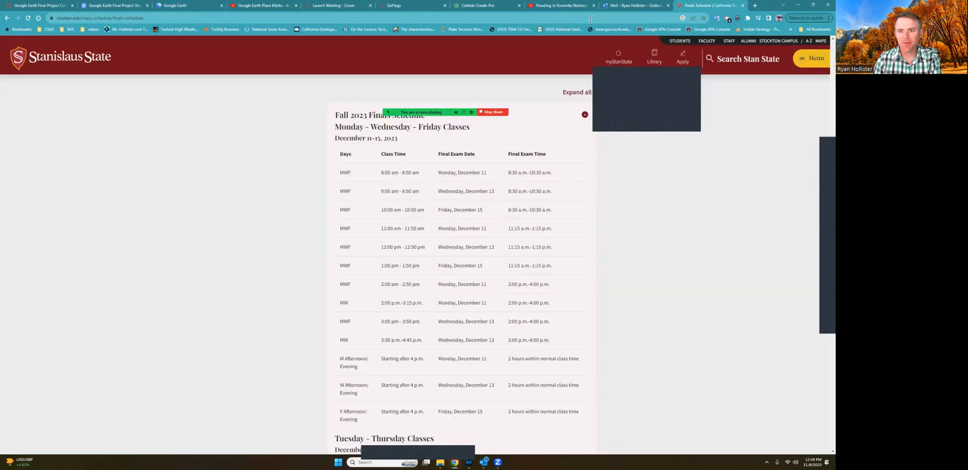
click(580, 20)
key(ctrl+c)
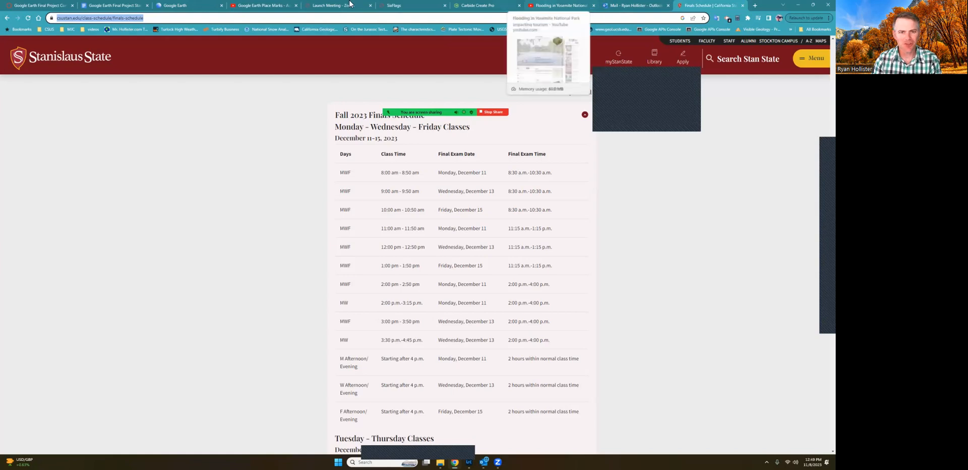
click(177, 5)
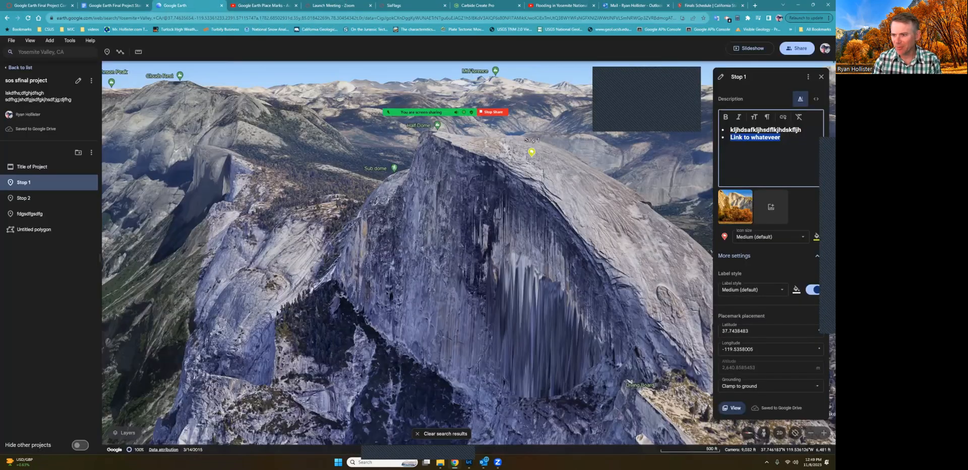
key(ctrl+k)
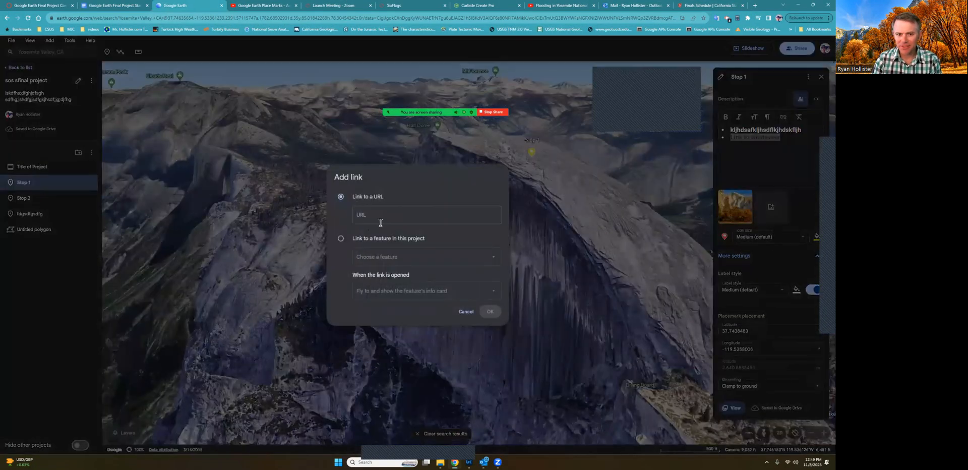
key(ctrl+v)
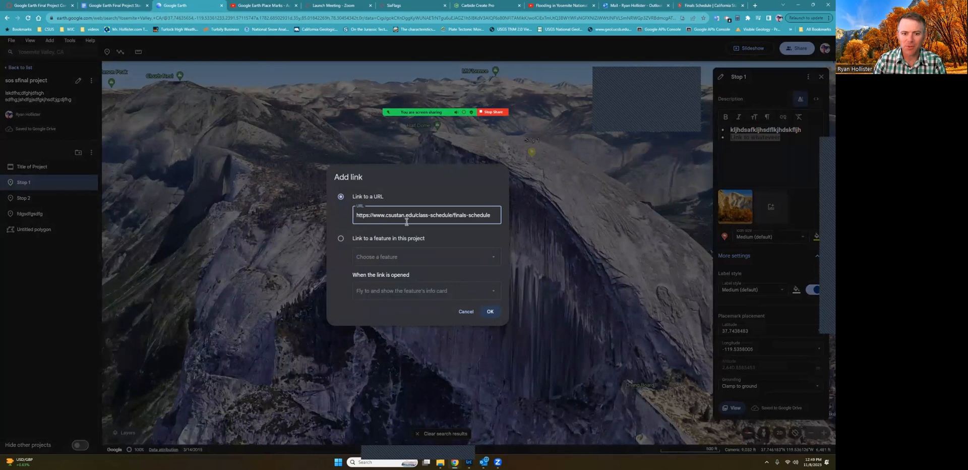
click(501, 313)
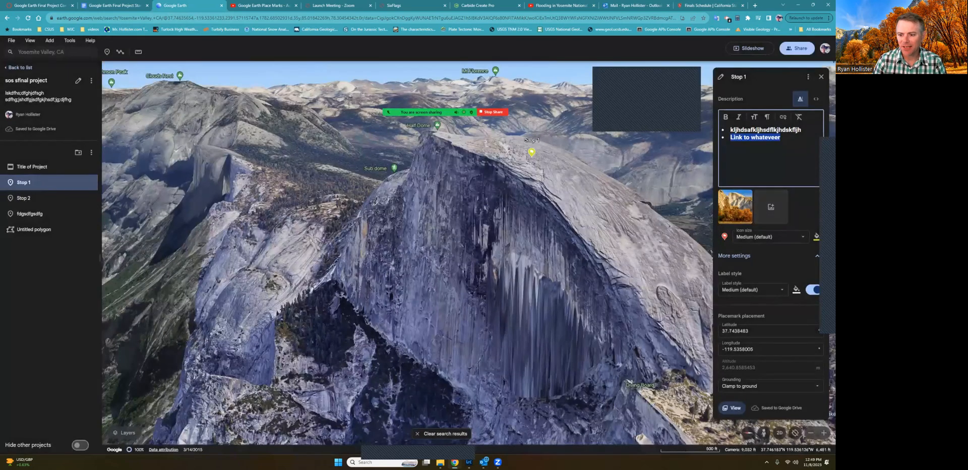
Step: Preview Stop 1's info card, open its "Link to whateveer" hyperlink to test it, and return to the project
click(732, 407)
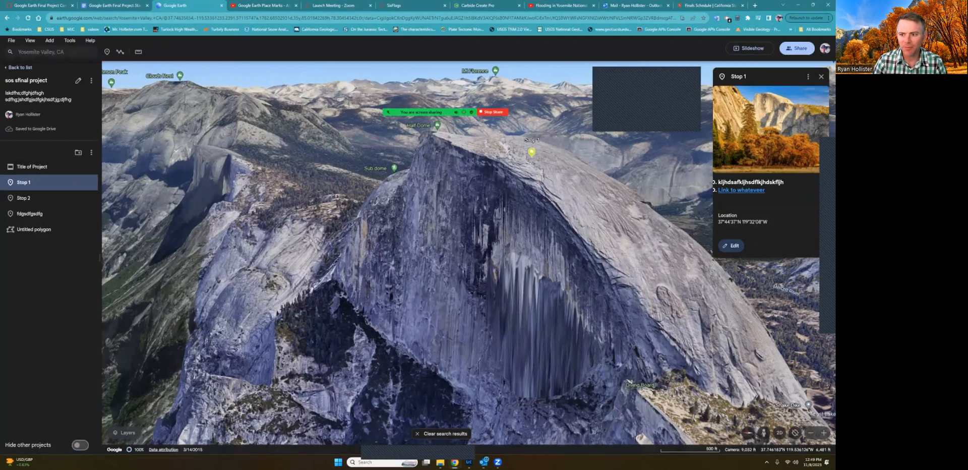
click(741, 190)
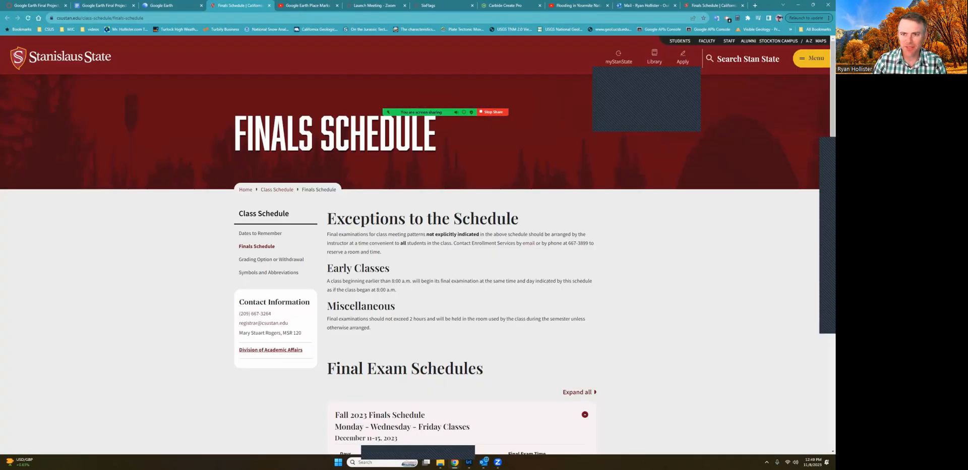
click(166, 5)
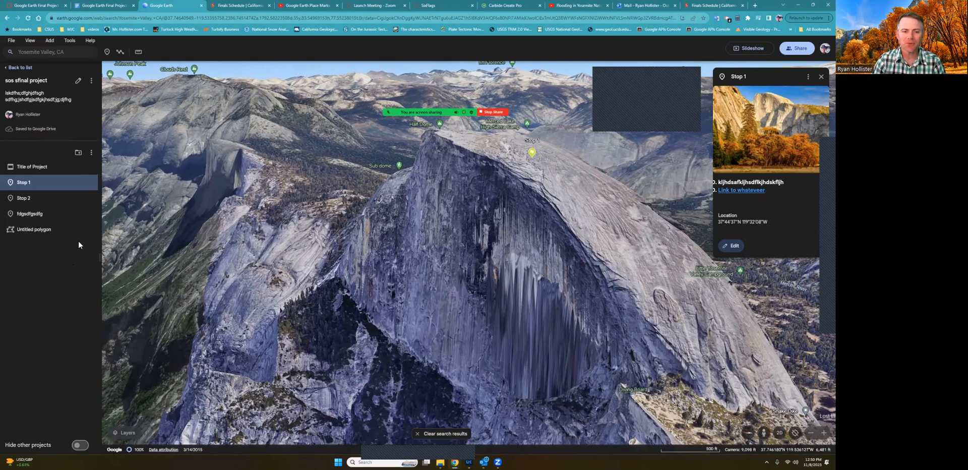
mouse_move(82, 236)
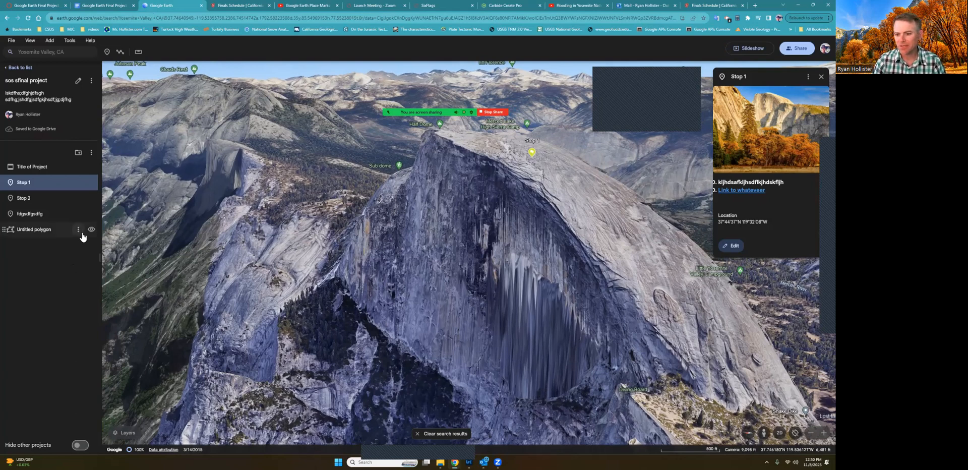
drag(388, 304, 324, 290)
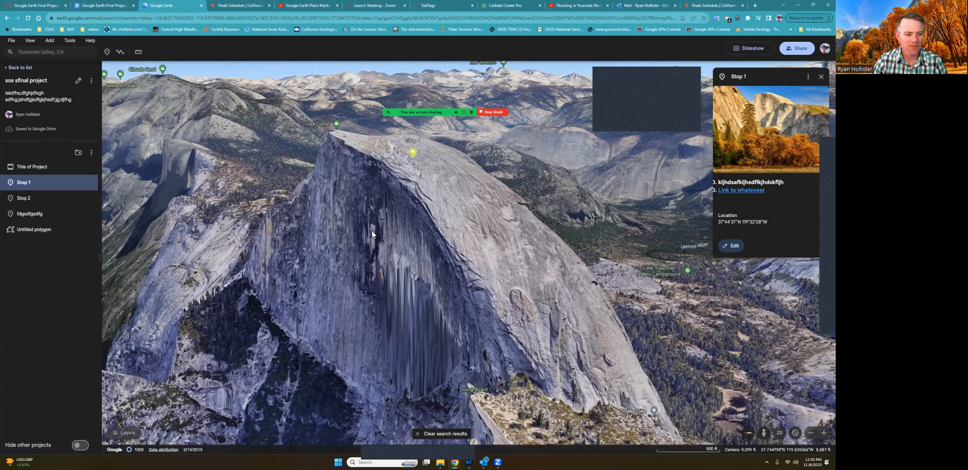
click(491, 112)
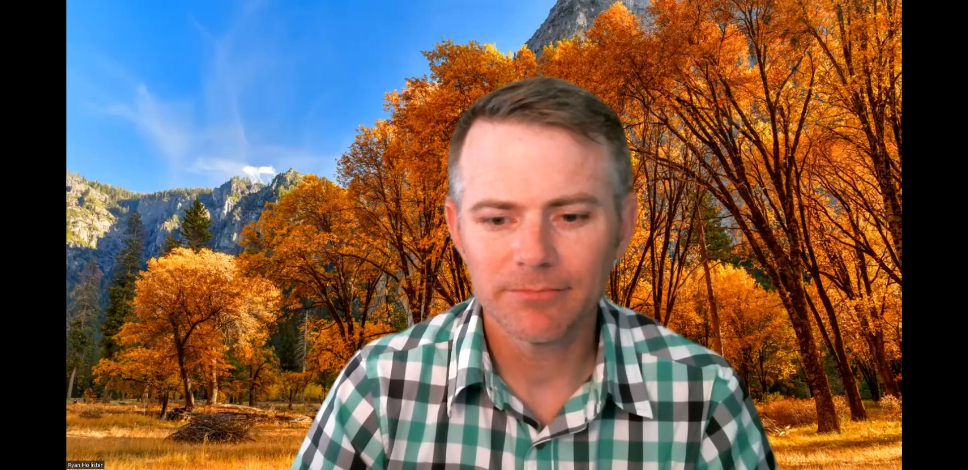